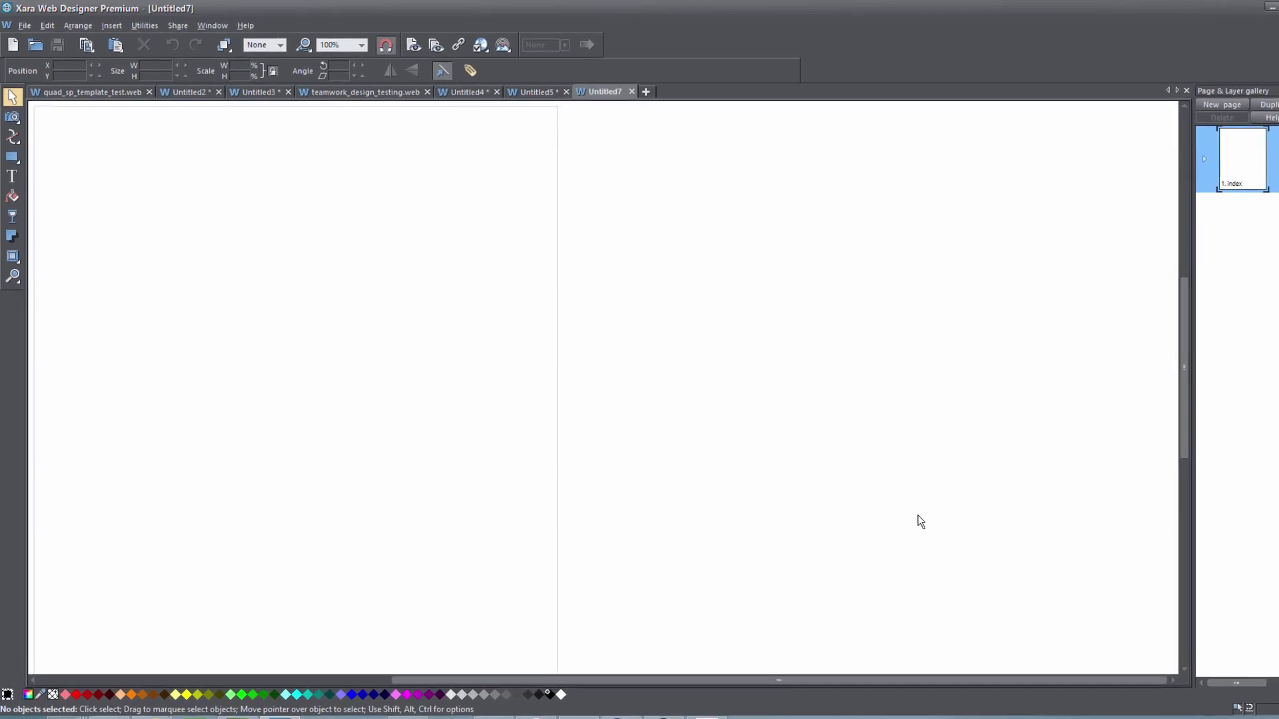
# - Import the Vertical navbar from the Online Content Catalog onto the index page
pyautogui.click(130, 31)
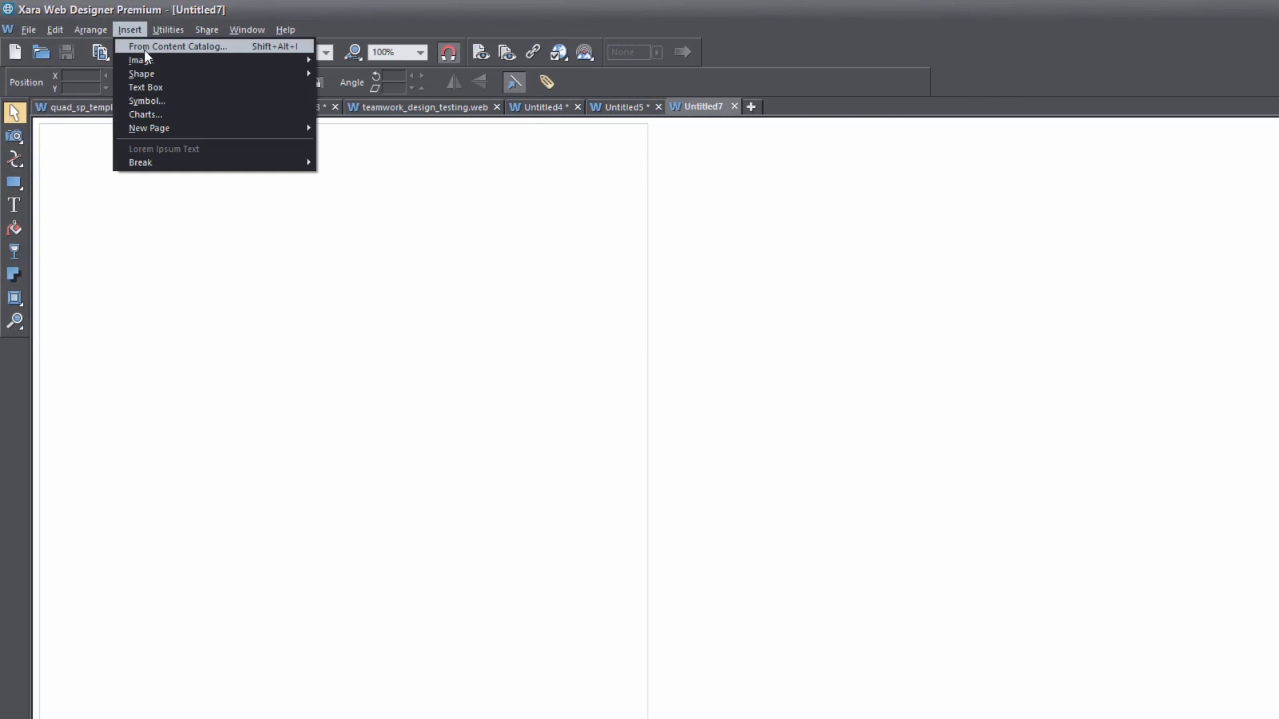
pyautogui.click(187, 47)
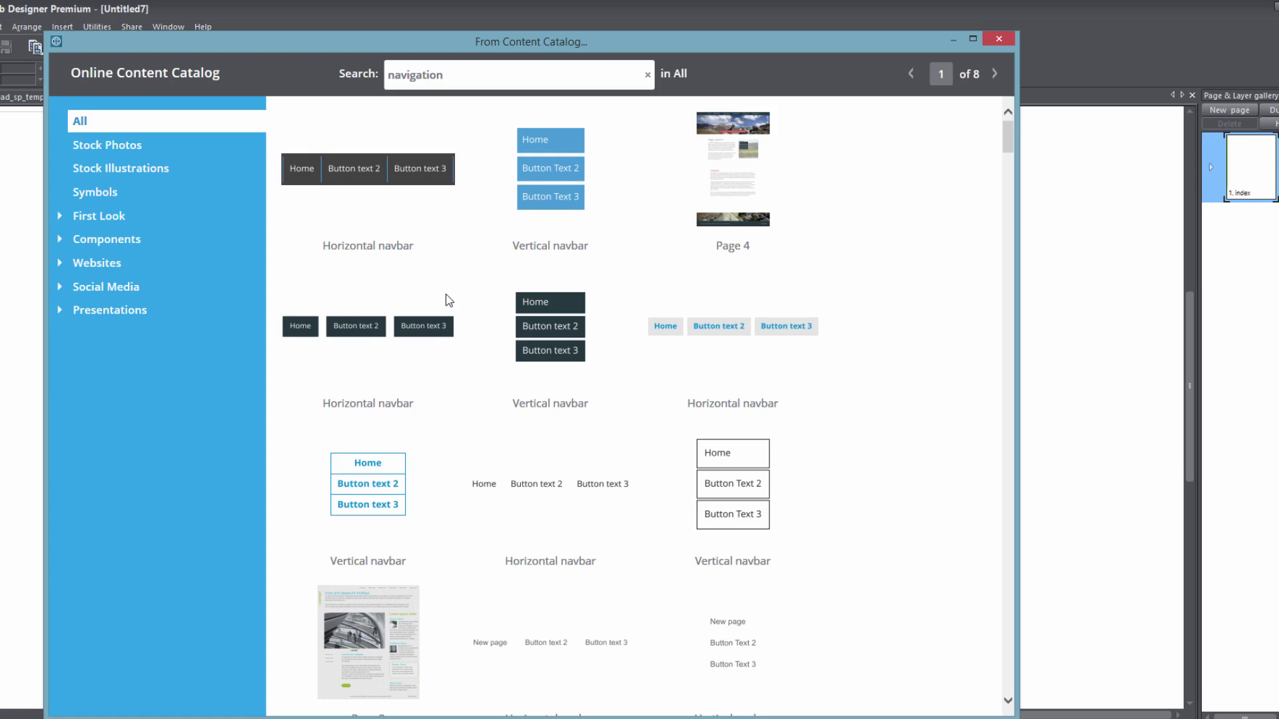
pyautogui.moveTo(551, 168)
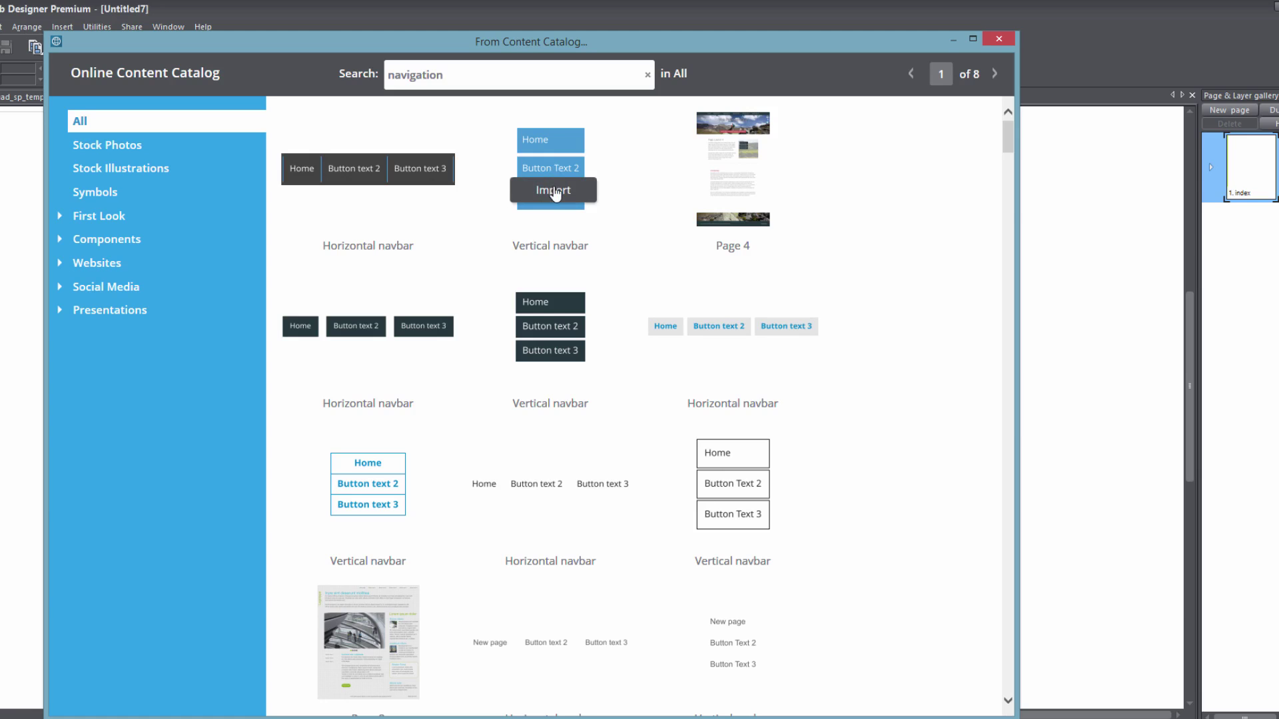
pyautogui.click(553, 191)
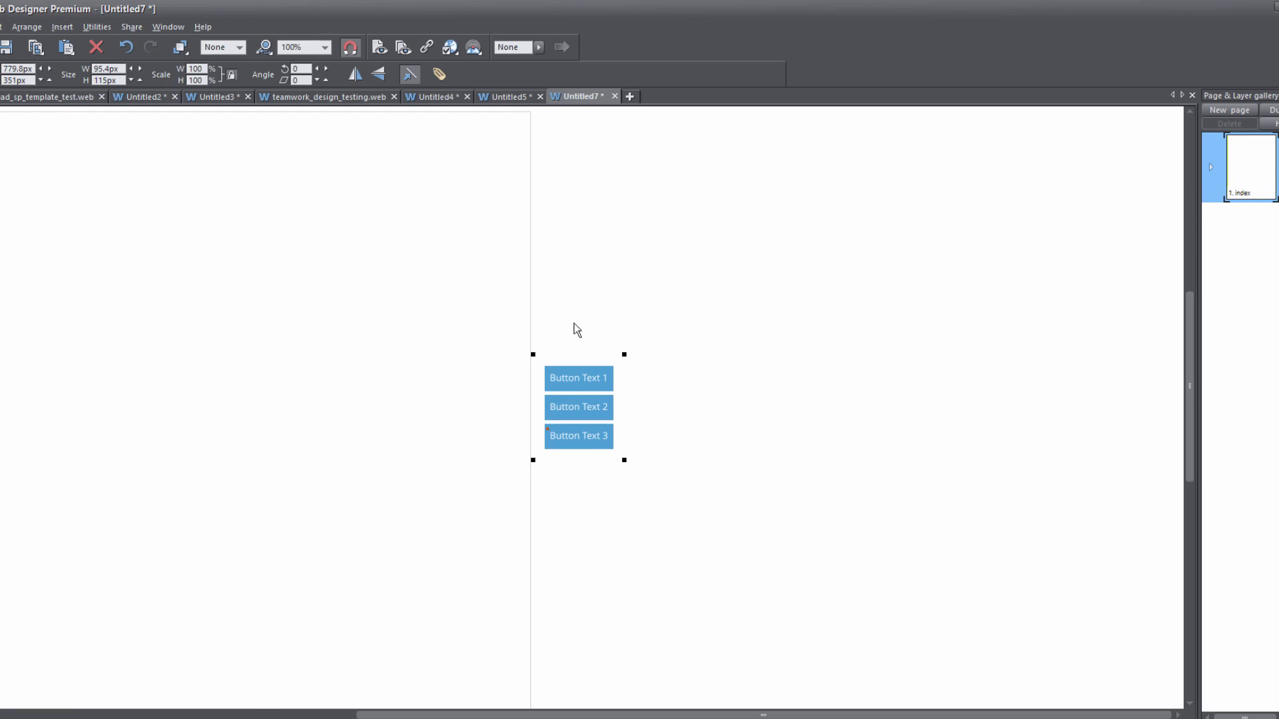
# - Move the navbar up and left, then open its Navigation Bar Properties
pyautogui.moveTo(586, 375); pyautogui.dragTo(263, 252)
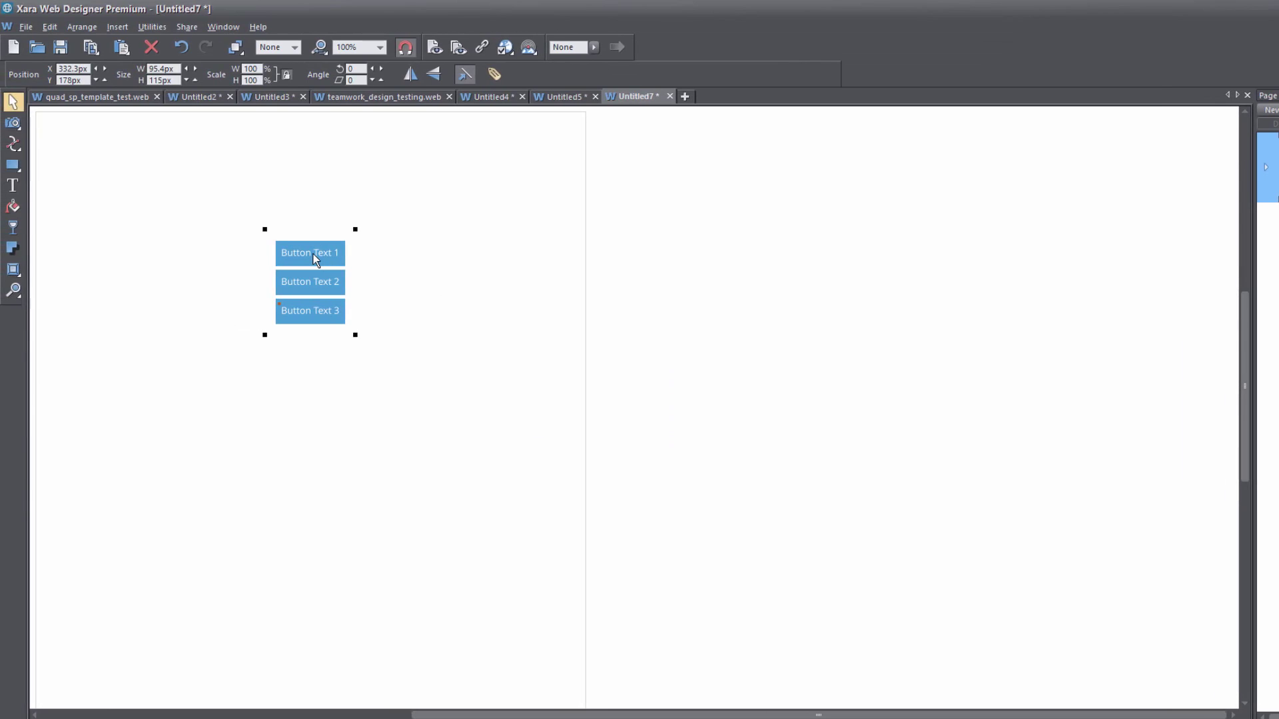
pyautogui.rightClick(313, 254)
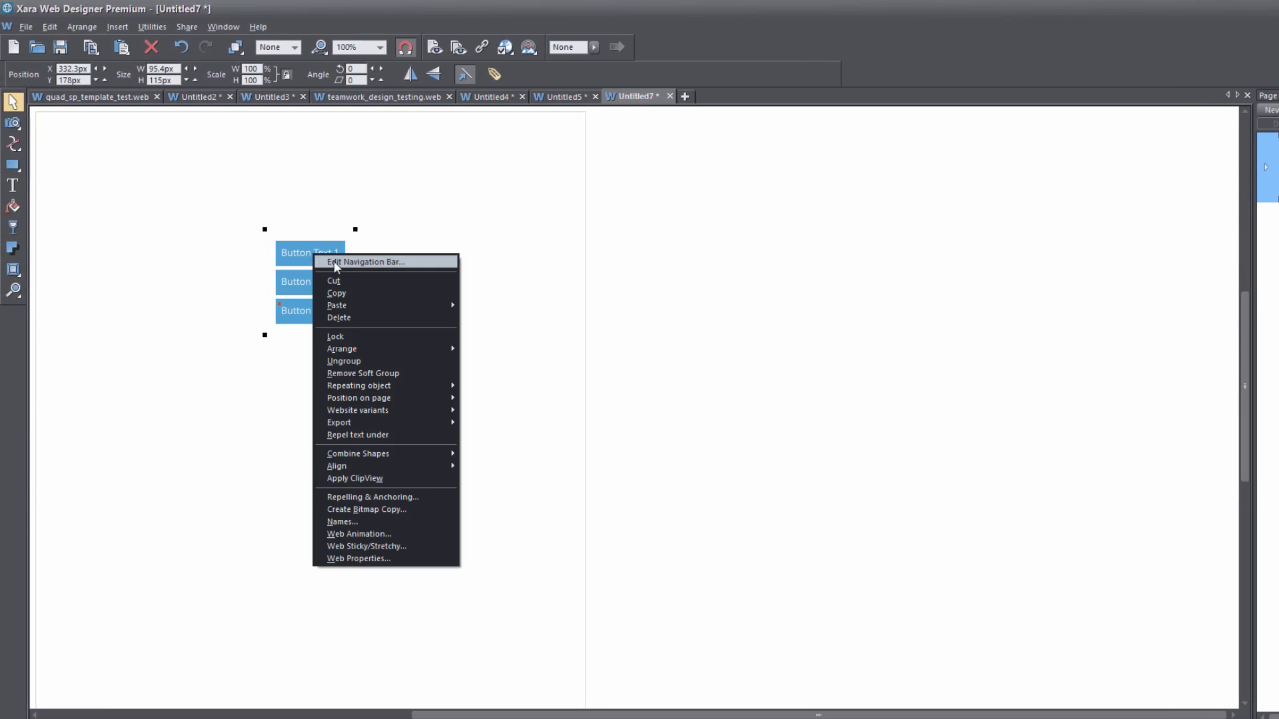
pyautogui.click(345, 262)
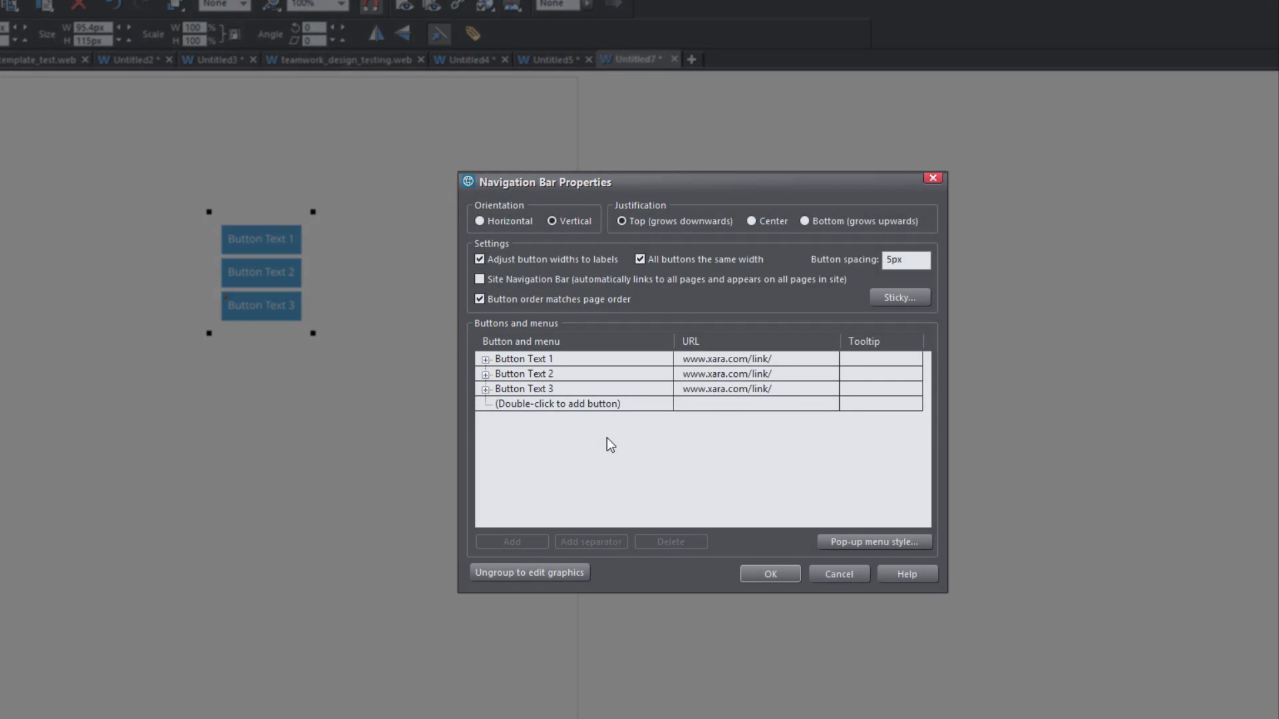
# - Set the pop-up menu's hover background colour to red
pyautogui.click(835, 542)
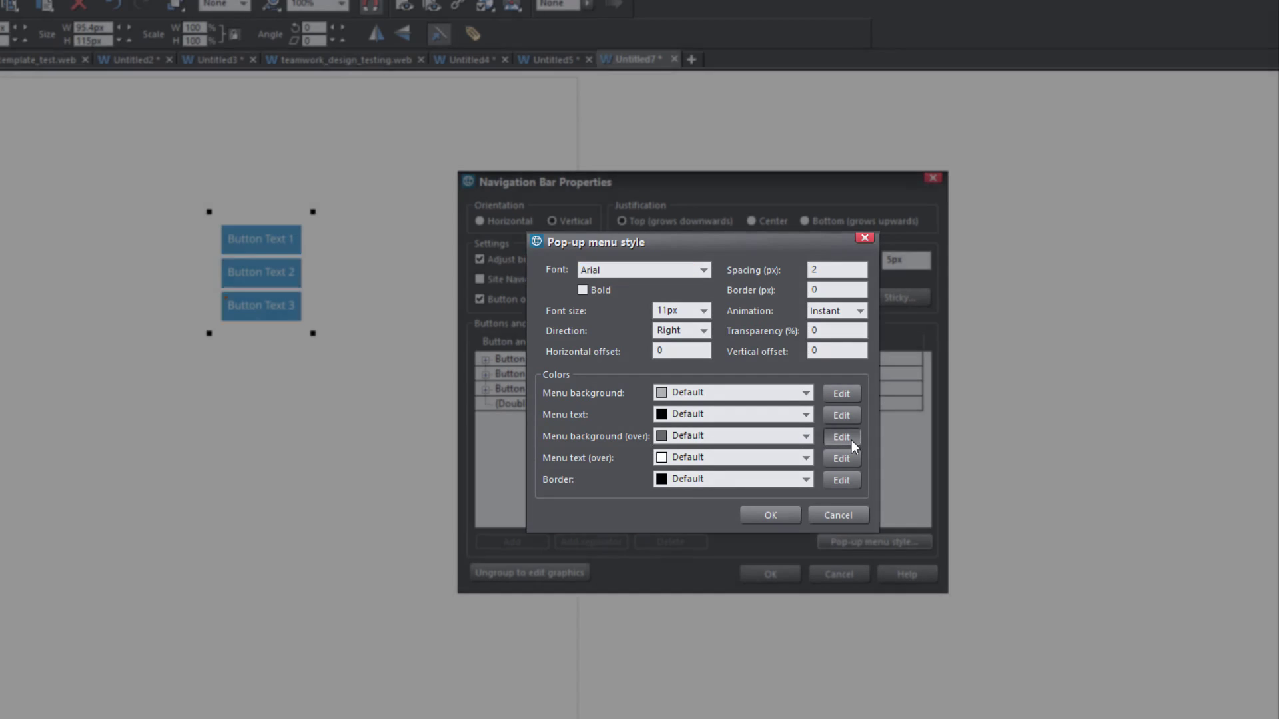
pyautogui.click(851, 441)
pyautogui.moveTo(898, 382); pyautogui.dragTo(848, 315)
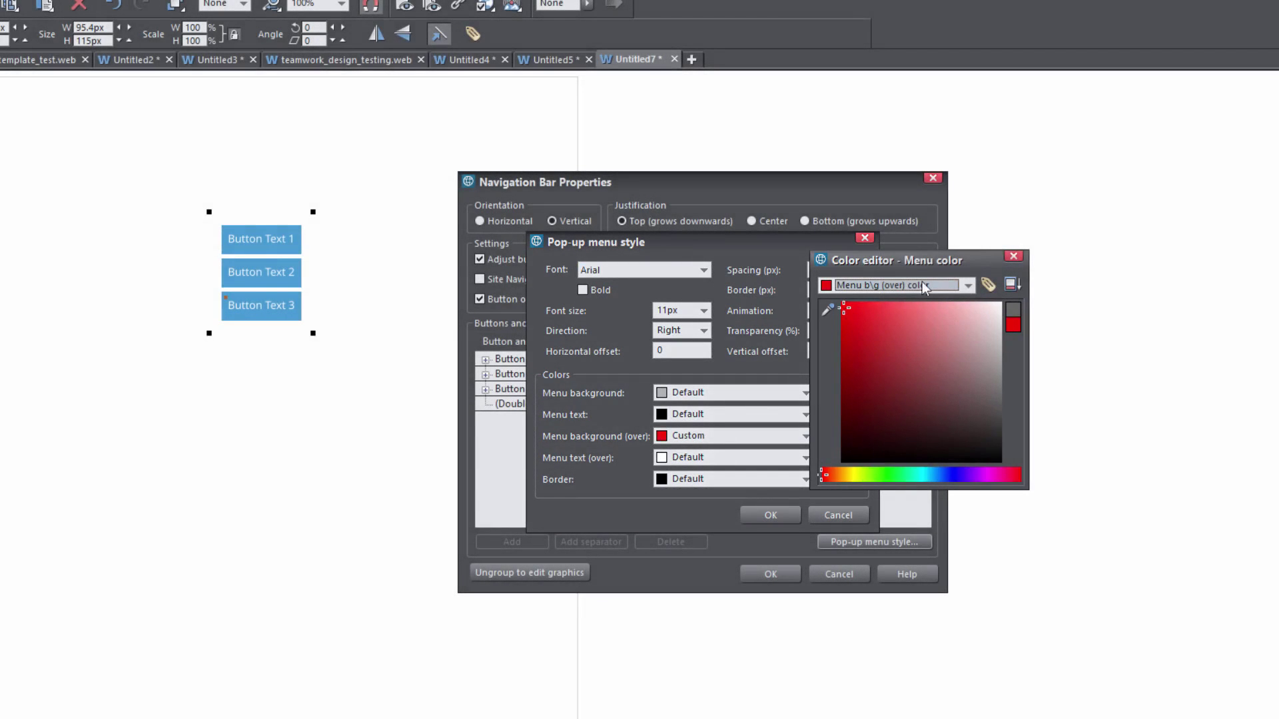
pyautogui.click(1012, 257)
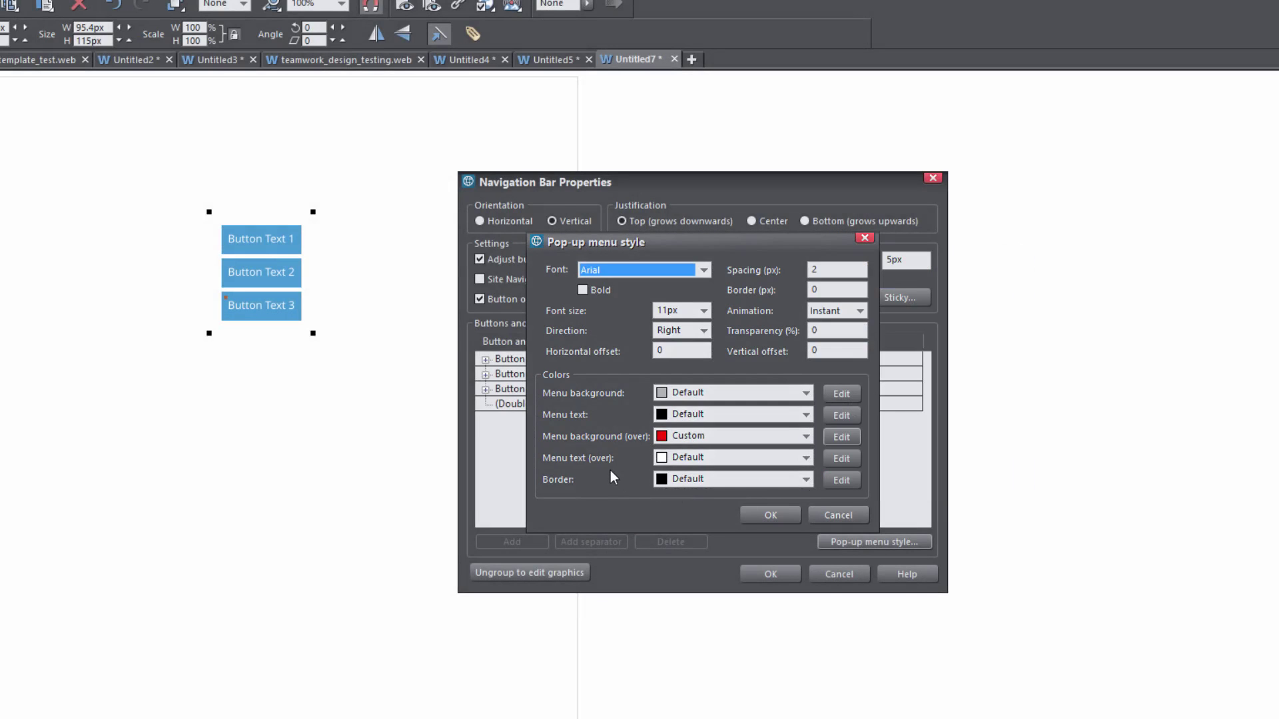
# - Make the pop-up menu hover text near black and apply the navbar settings
pyautogui.click(841, 460)
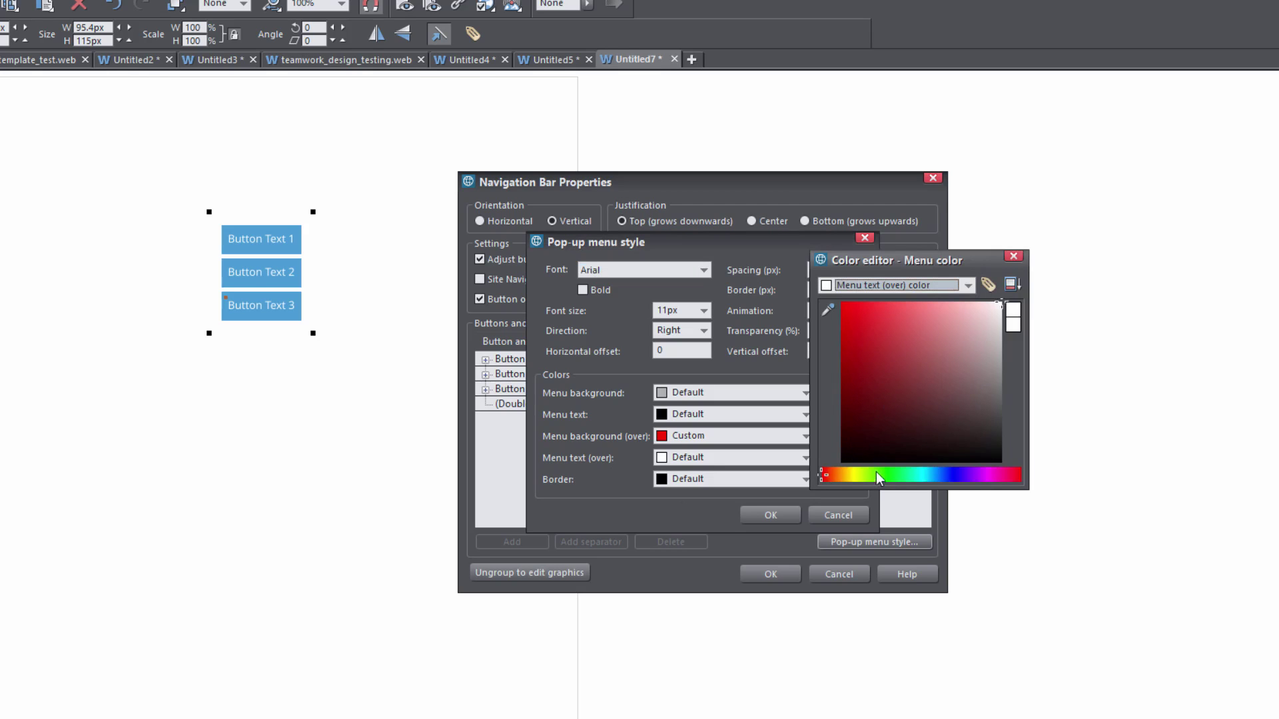
pyautogui.moveTo(933, 411); pyautogui.dragTo(1001, 440)
pyautogui.click(1013, 257)
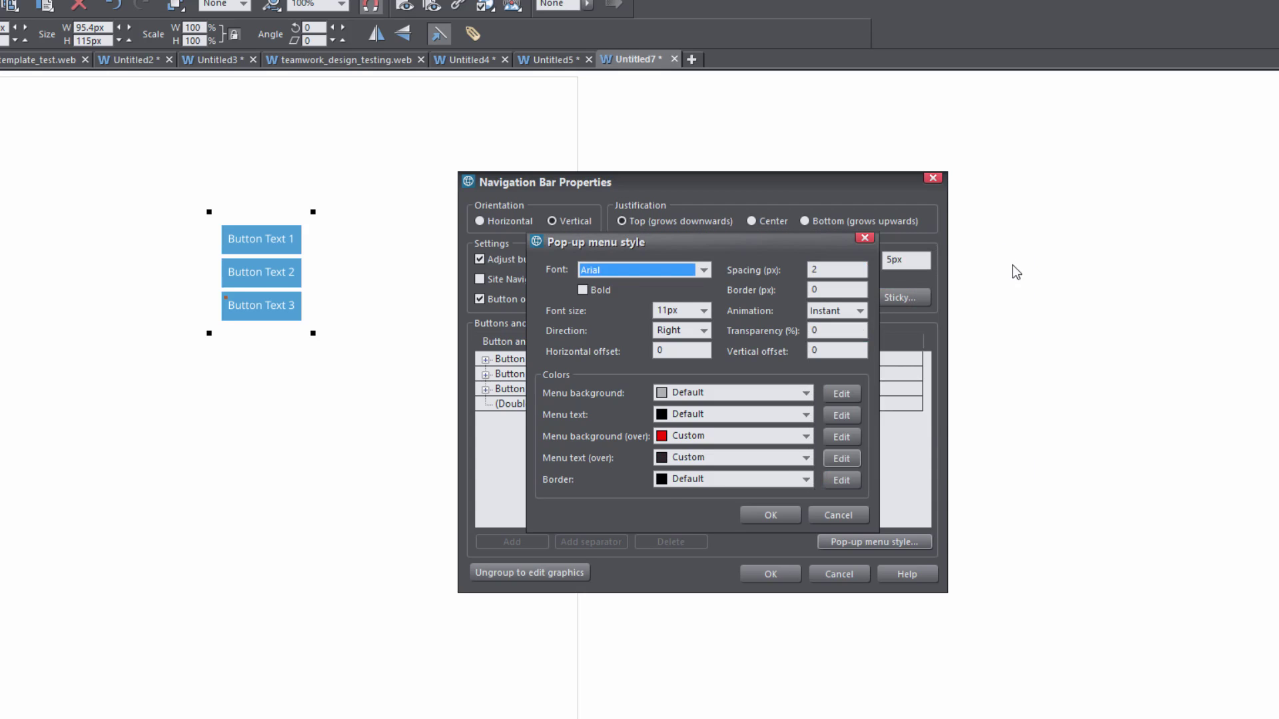
pyautogui.click(778, 516)
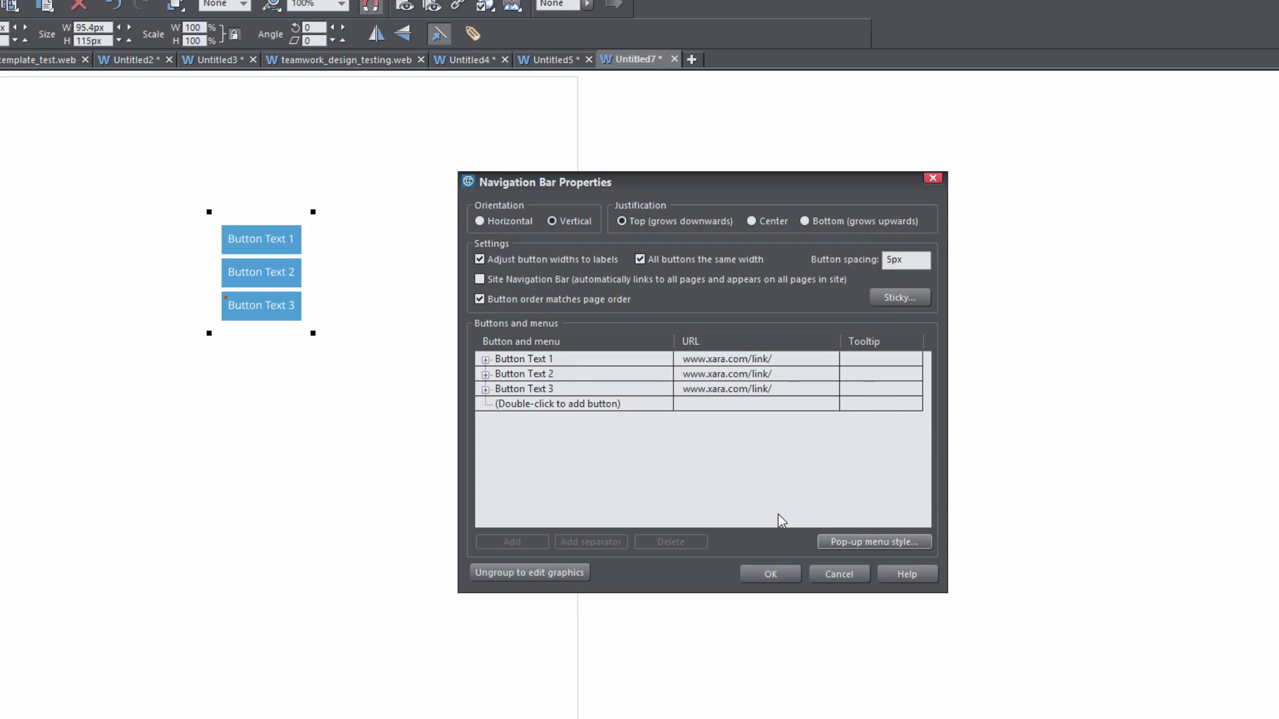
pyautogui.click(778, 571)
pyautogui.hotkey('ctrl', 'shift', 'p')
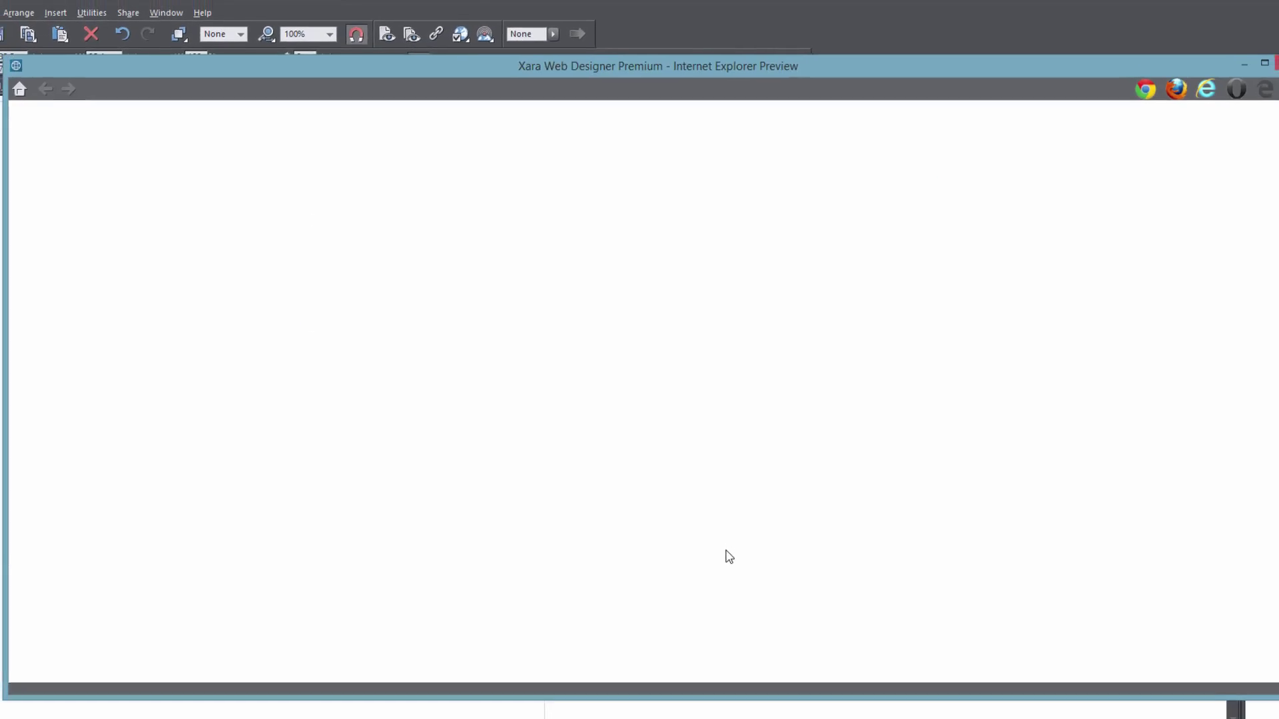
pyautogui.press('F5')
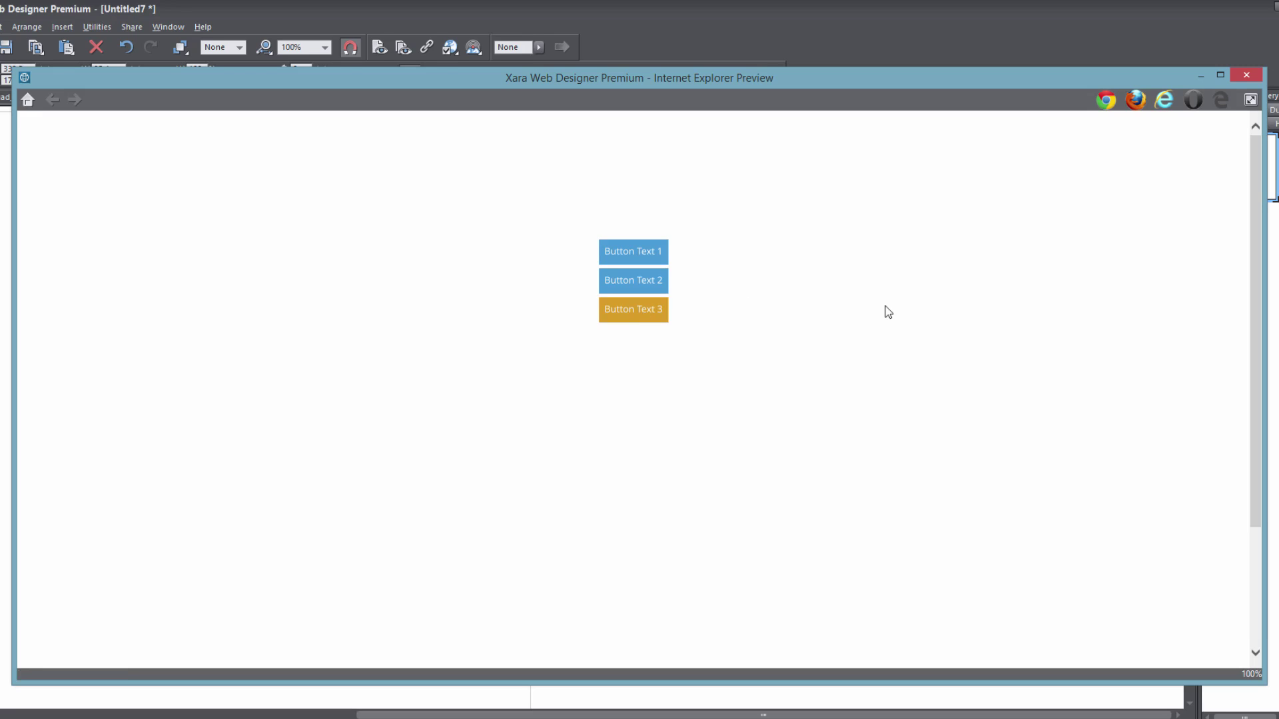
pyautogui.click(1246, 74)
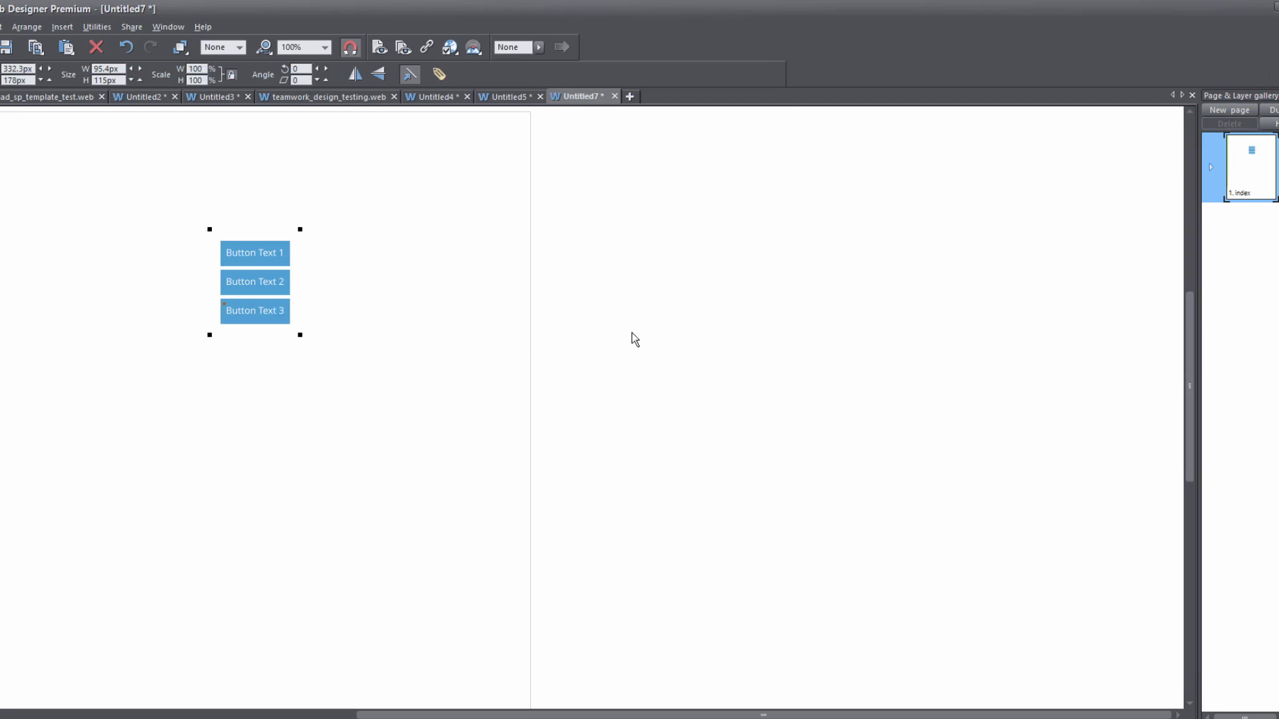
# - Ungroup the navbar from its properties and expand the index page's layers
pyautogui.rightClick(247, 260)
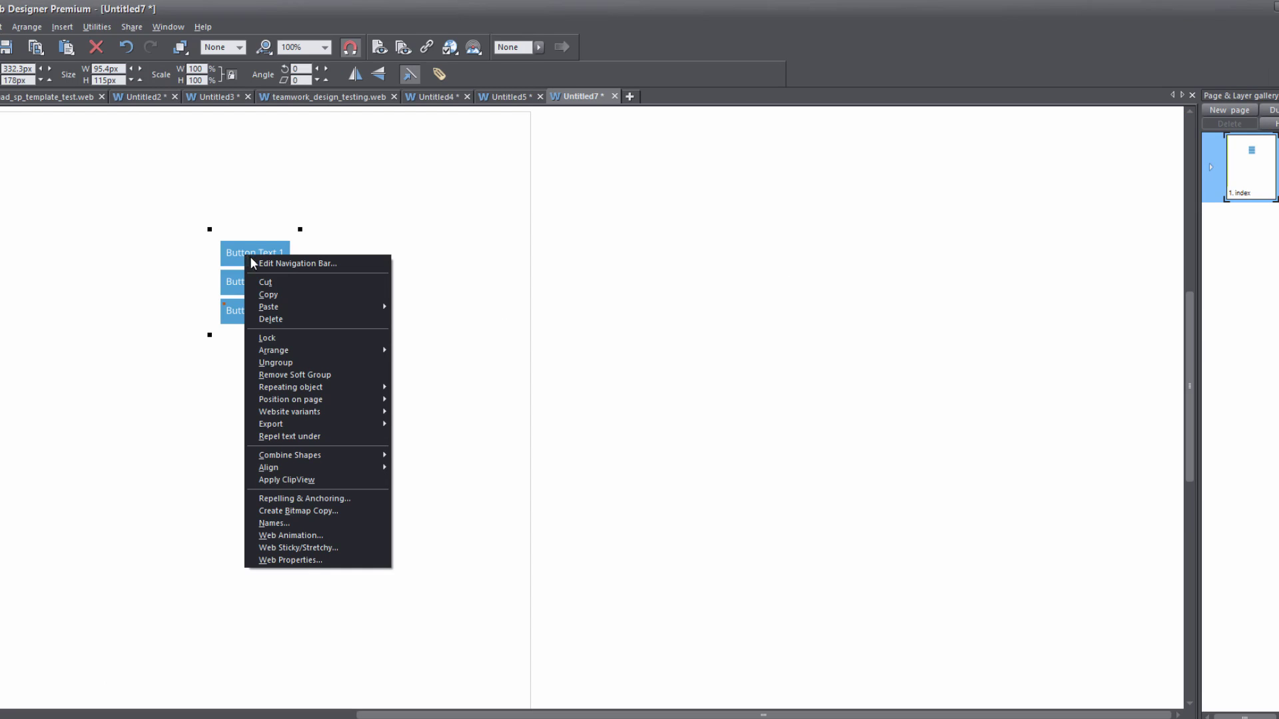
pyautogui.click(262, 263)
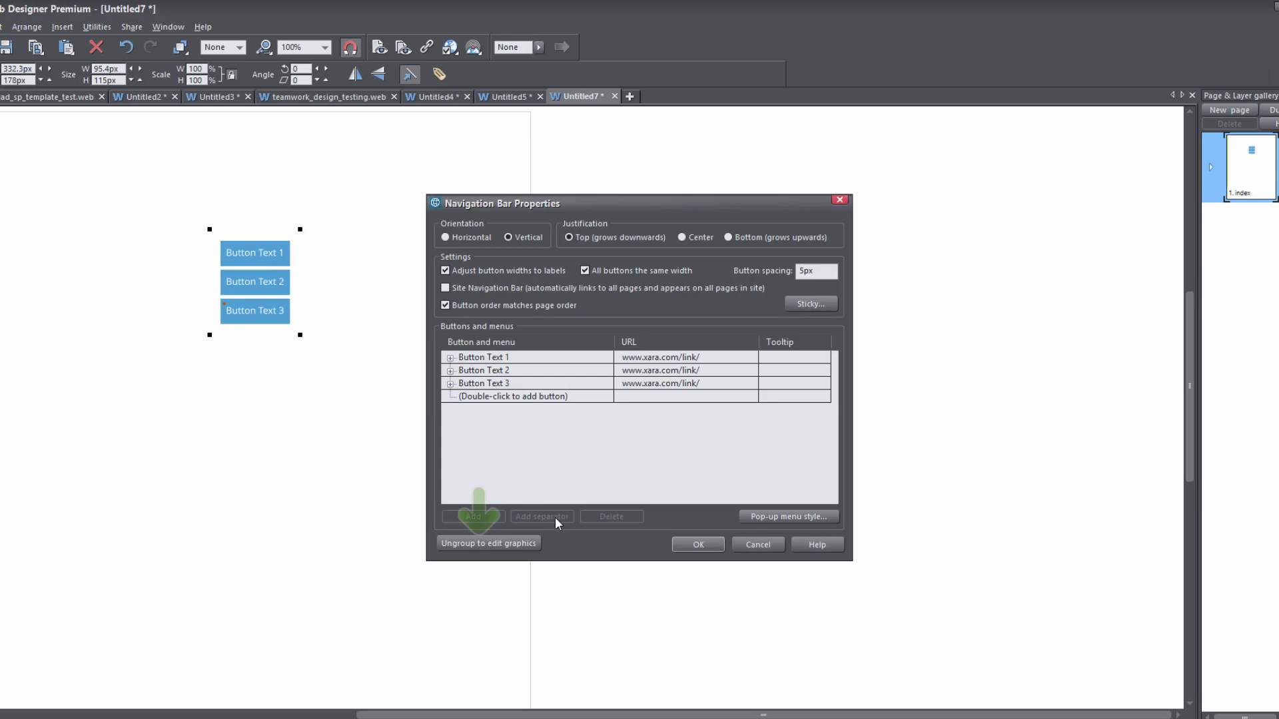
pyautogui.click(527, 544)
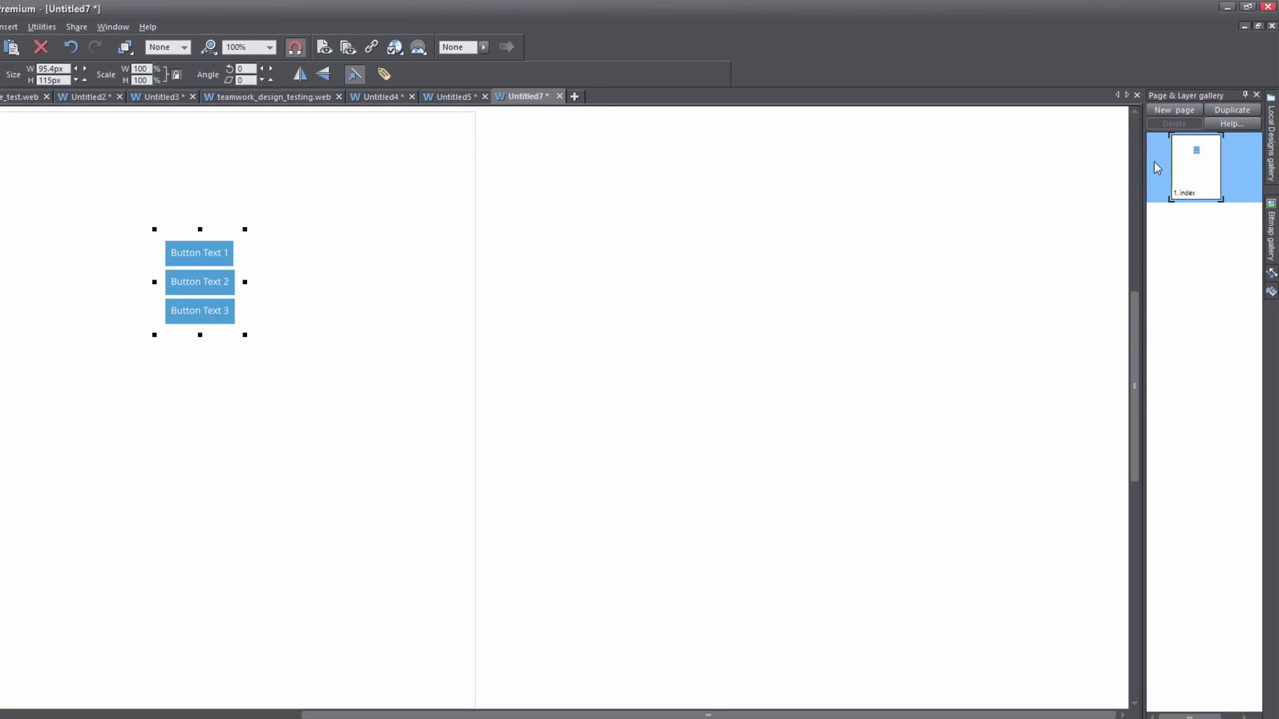
pyautogui.click(1155, 166)
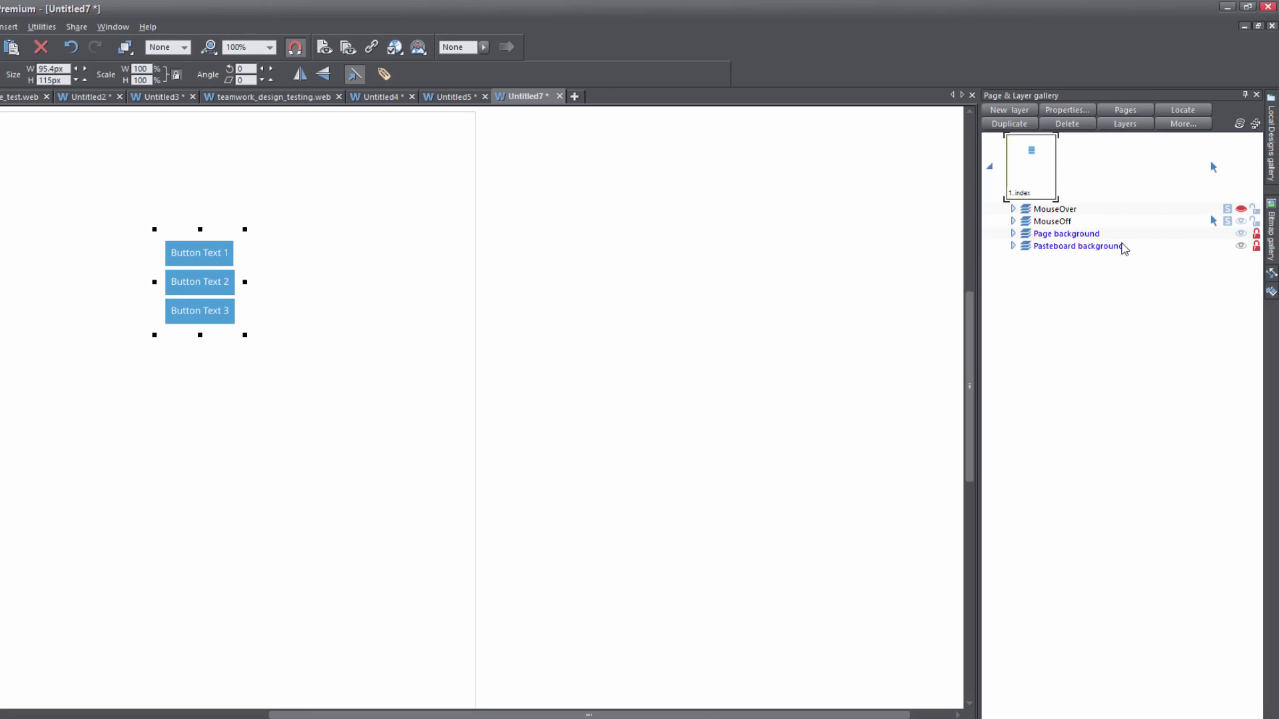
# - Make the MouseOver layer visible and zoom in on the three buttons
pyautogui.click(1243, 214)
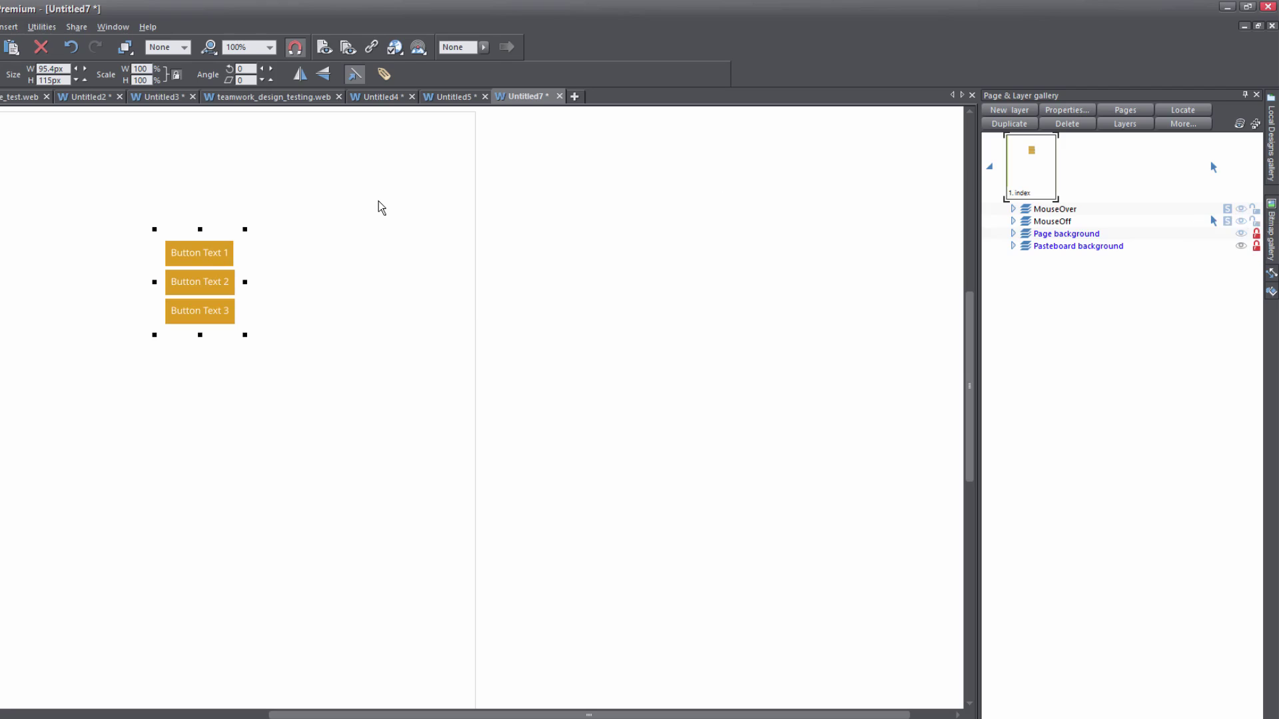
pyautogui.hotkey('shift', 'F8')
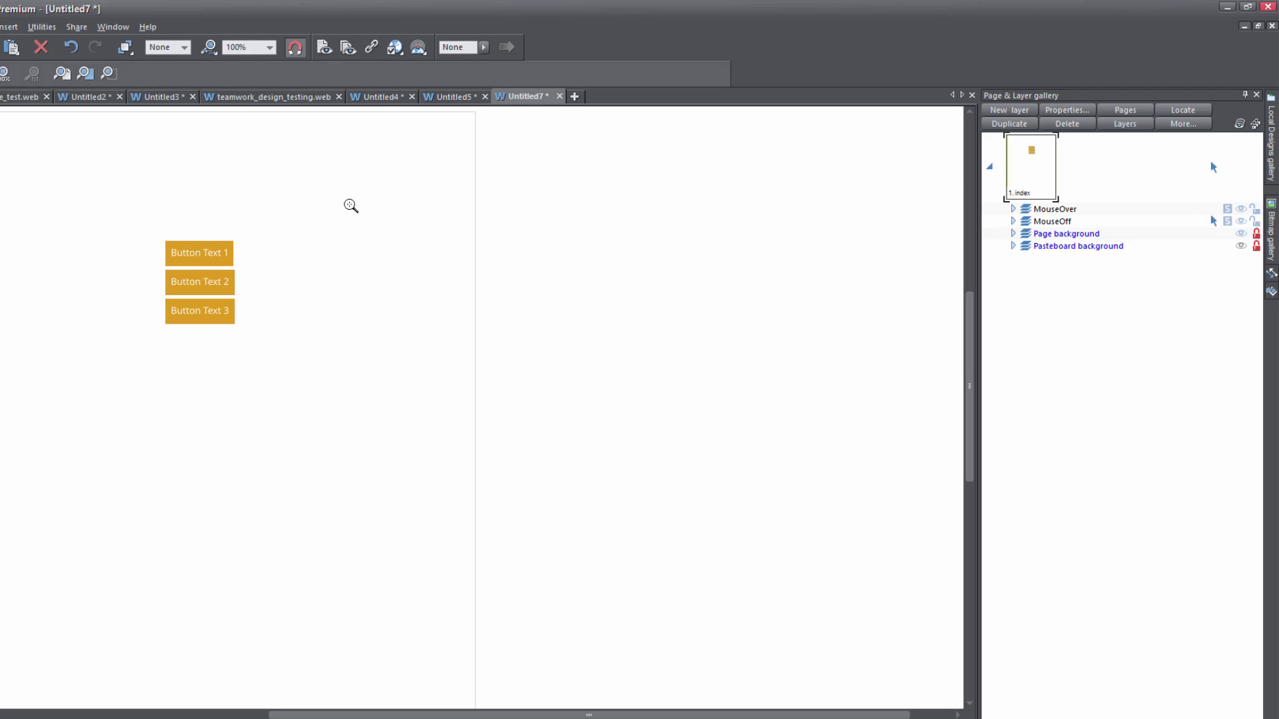
pyautogui.moveTo(134, 217); pyautogui.dragTo(290, 357)
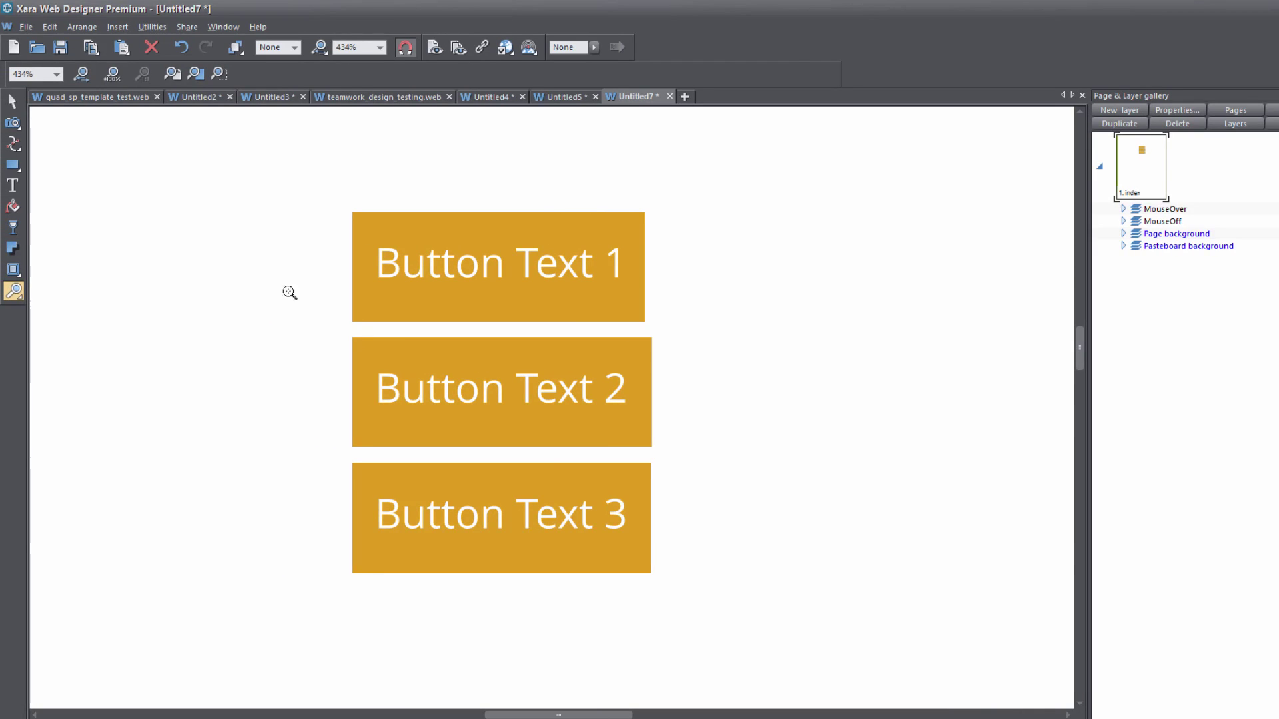
# - Recolour Button Text 1's background to dark grey and copy its fill
pyautogui.click(15, 103)
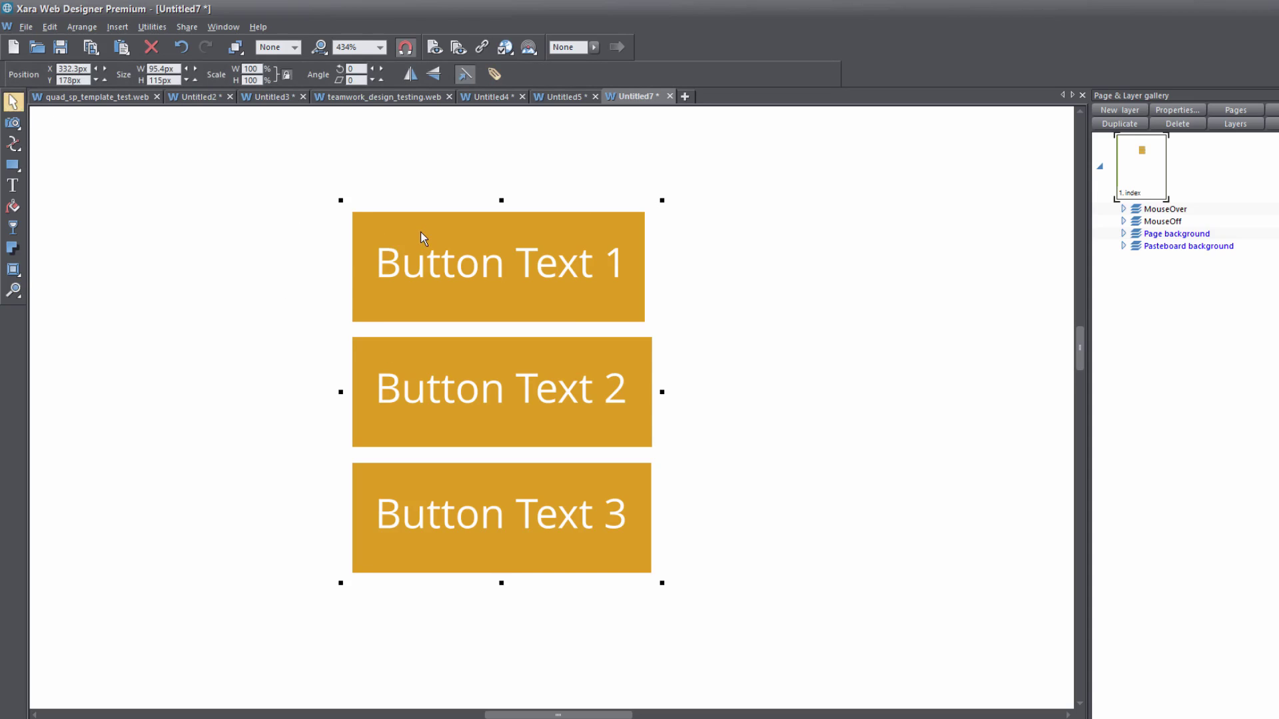
pyautogui.press('F4')
pyautogui.hotkey('ctrl', 'e')
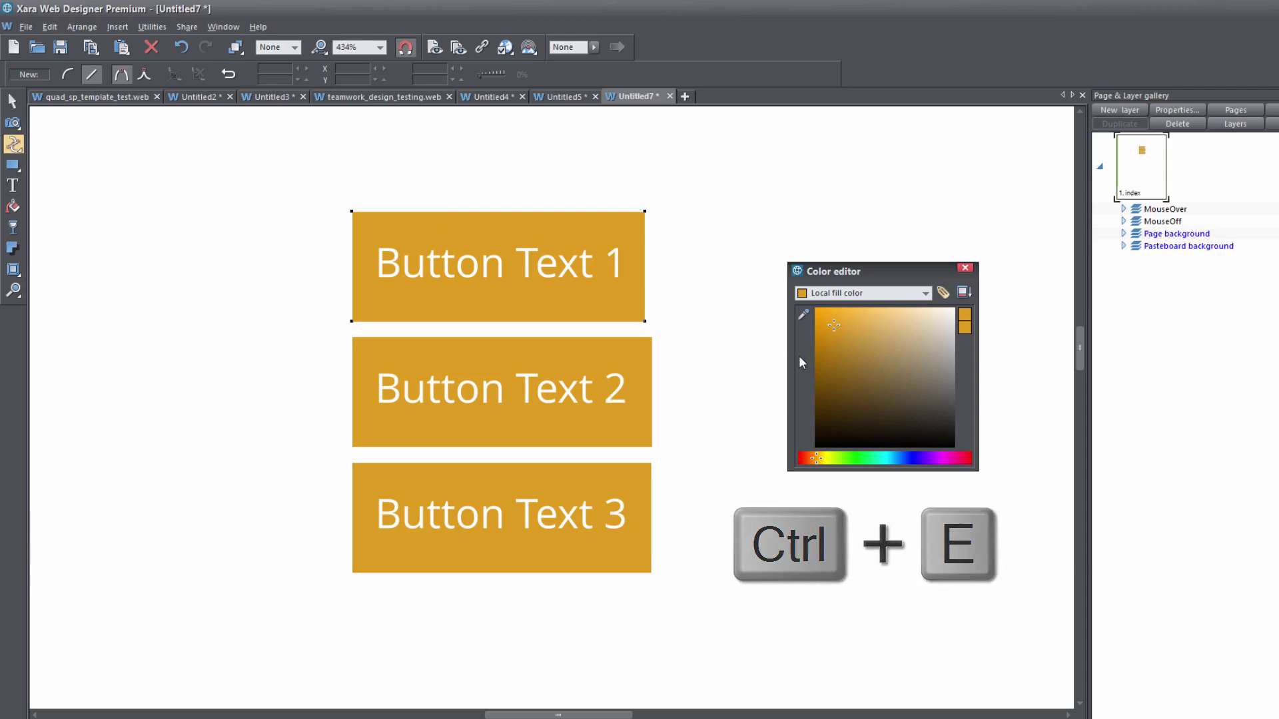
pyautogui.moveTo(816, 458); pyautogui.dragTo(836, 456)
pyautogui.moveTo(891, 398); pyautogui.dragTo(956, 417)
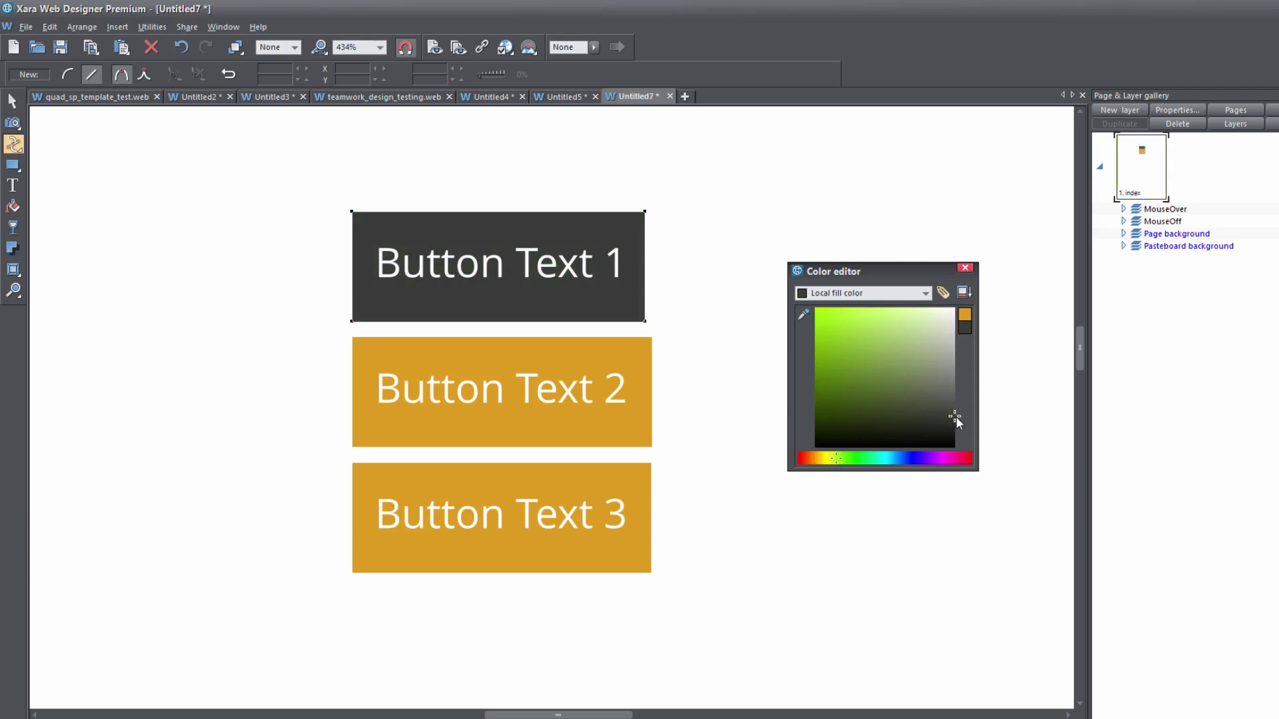
pyautogui.hotkey('ctrl', 'c')
# - Paste the dark grey fill onto the second and third button backgrounds
pyautogui.click(13, 102)
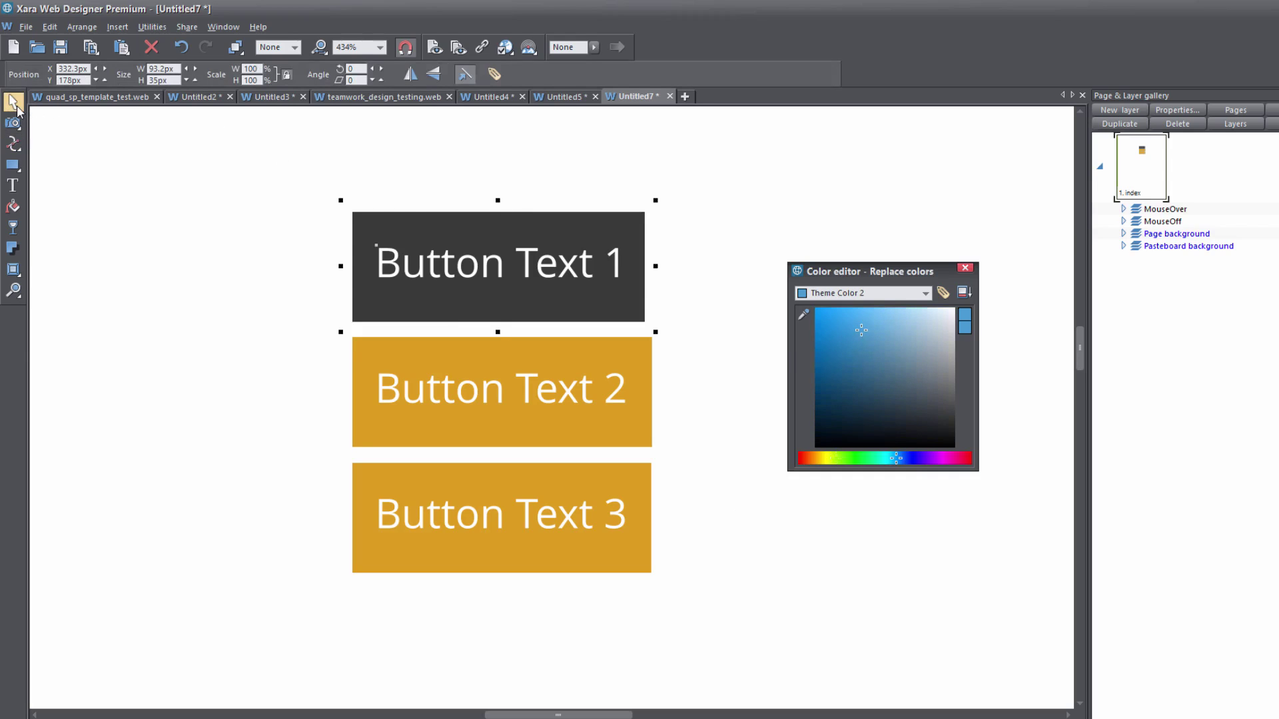
pyautogui.keyDown('ctrl'); pyautogui.click(409, 352); pyautogui.keyUp('ctrl')
pyautogui.press('F4')
pyautogui.hotkey('ctrl', 'shift', 'a')
pyautogui.hotkey('ctrl', 'shift', 'a')
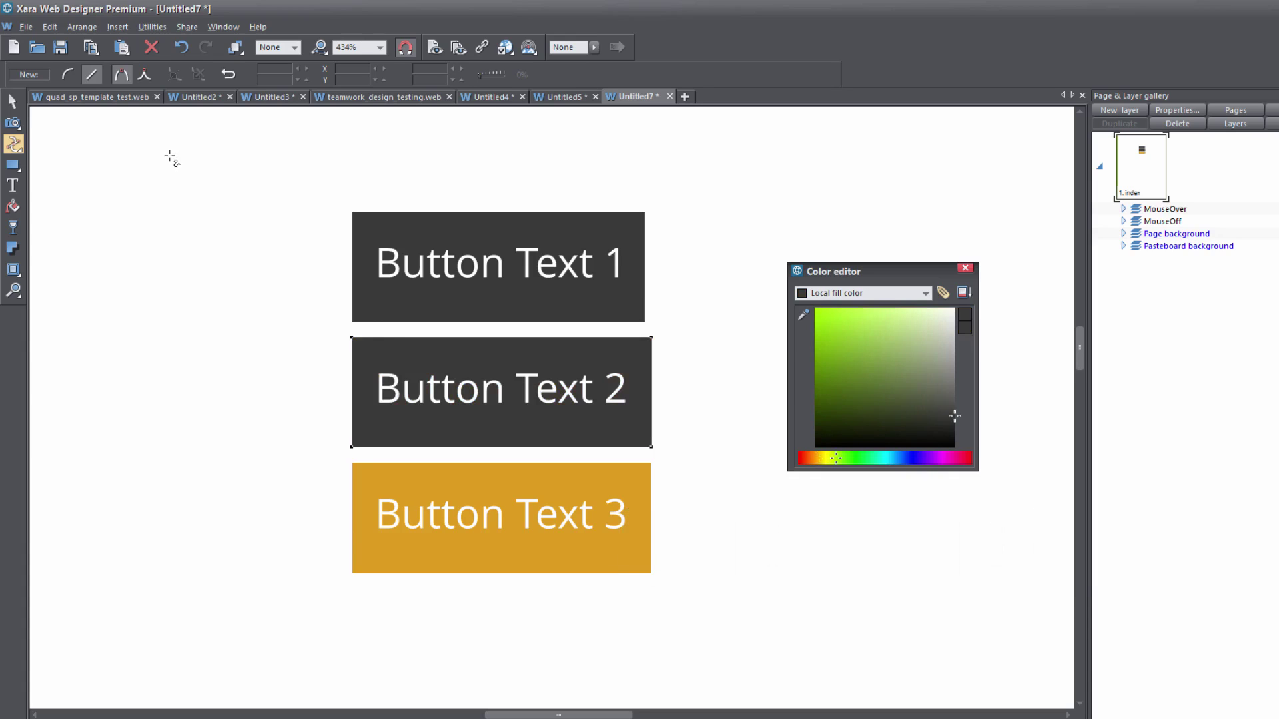
pyautogui.click(13, 101)
pyautogui.click(374, 424)
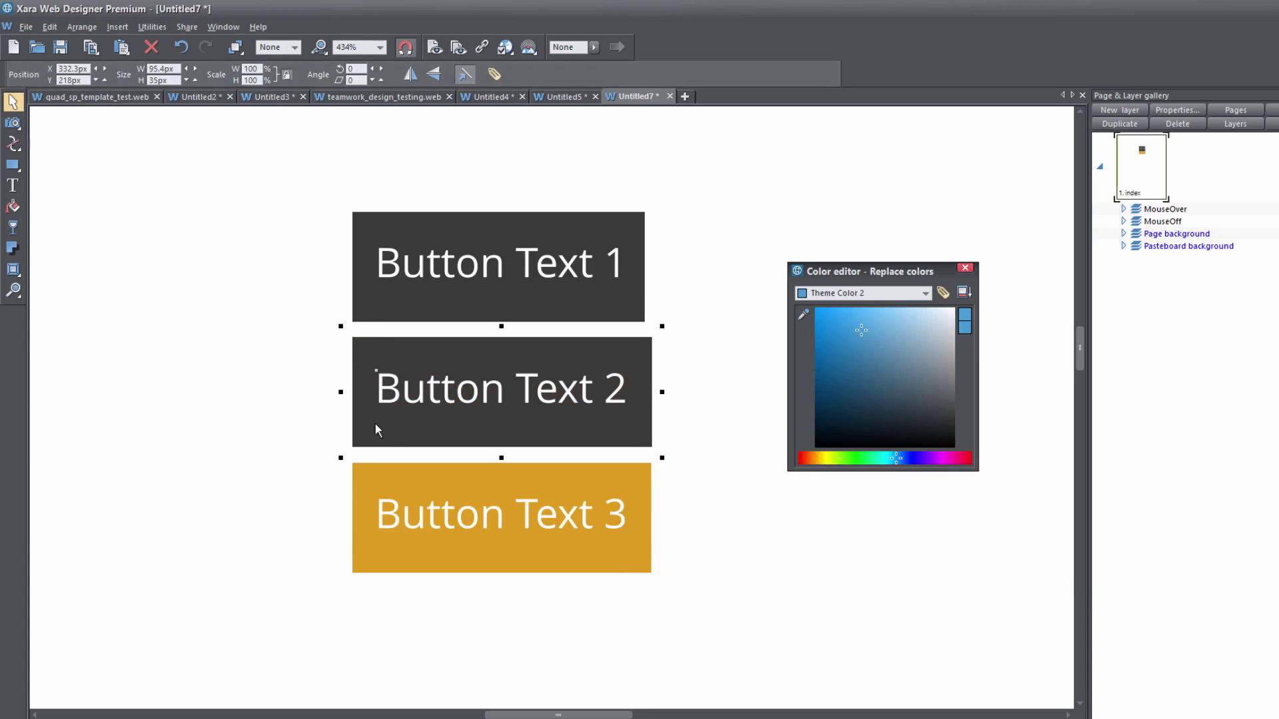
pyautogui.press('F4')
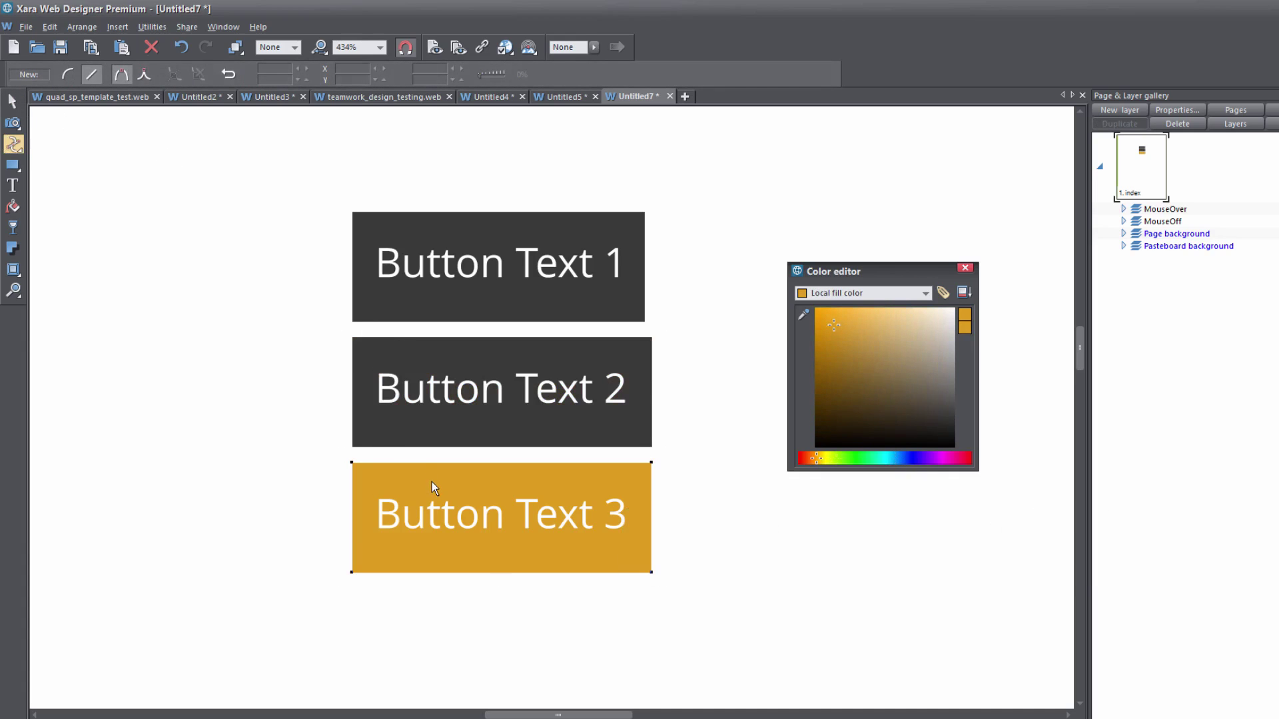
pyautogui.hotkey('ctrl', 'shift', 'a')
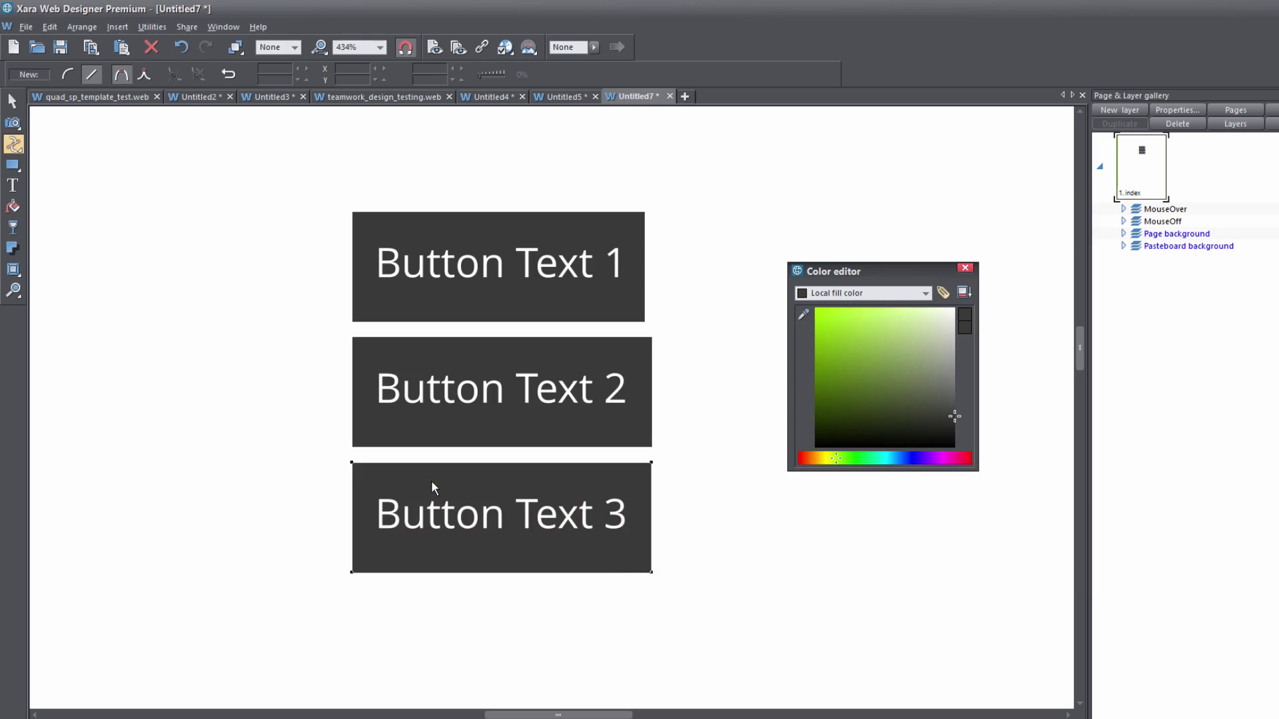
# - Set Button Text 1's label in Advent Pro Regular and copy its styling
pyautogui.click(12, 185)
pyautogui.click(436, 264)
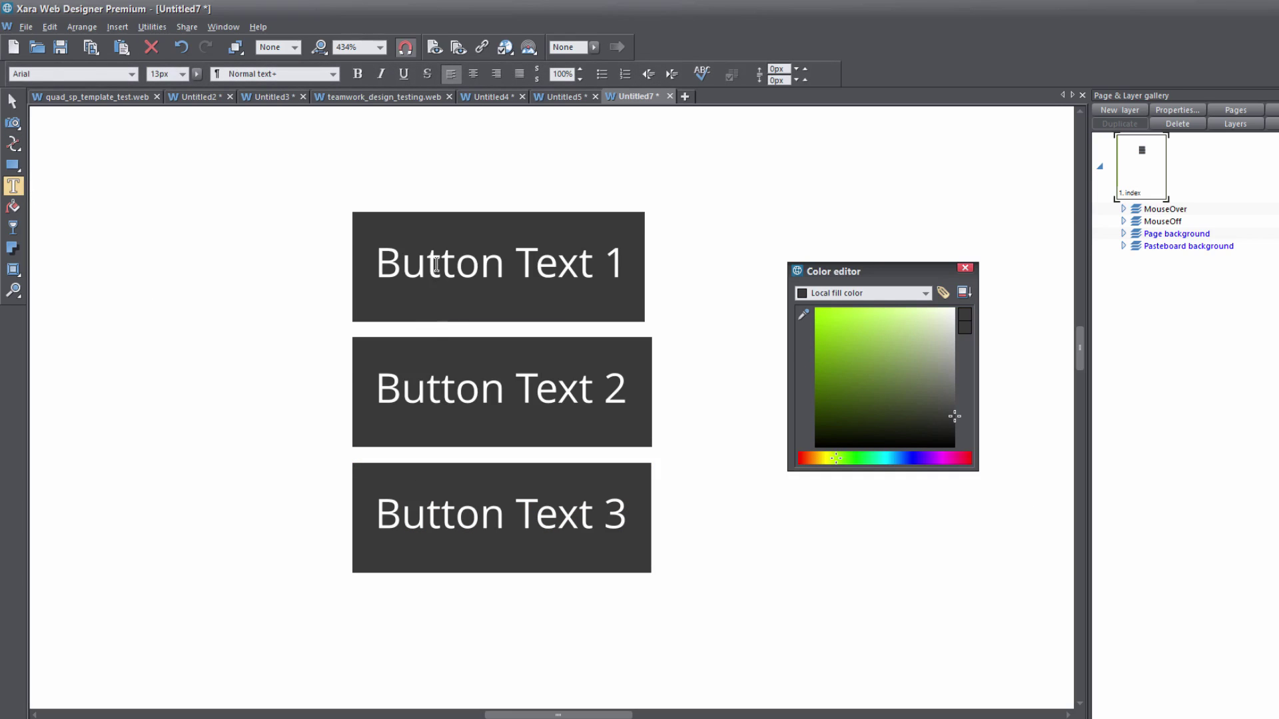
pyautogui.hotkey('ctrl', 'a')
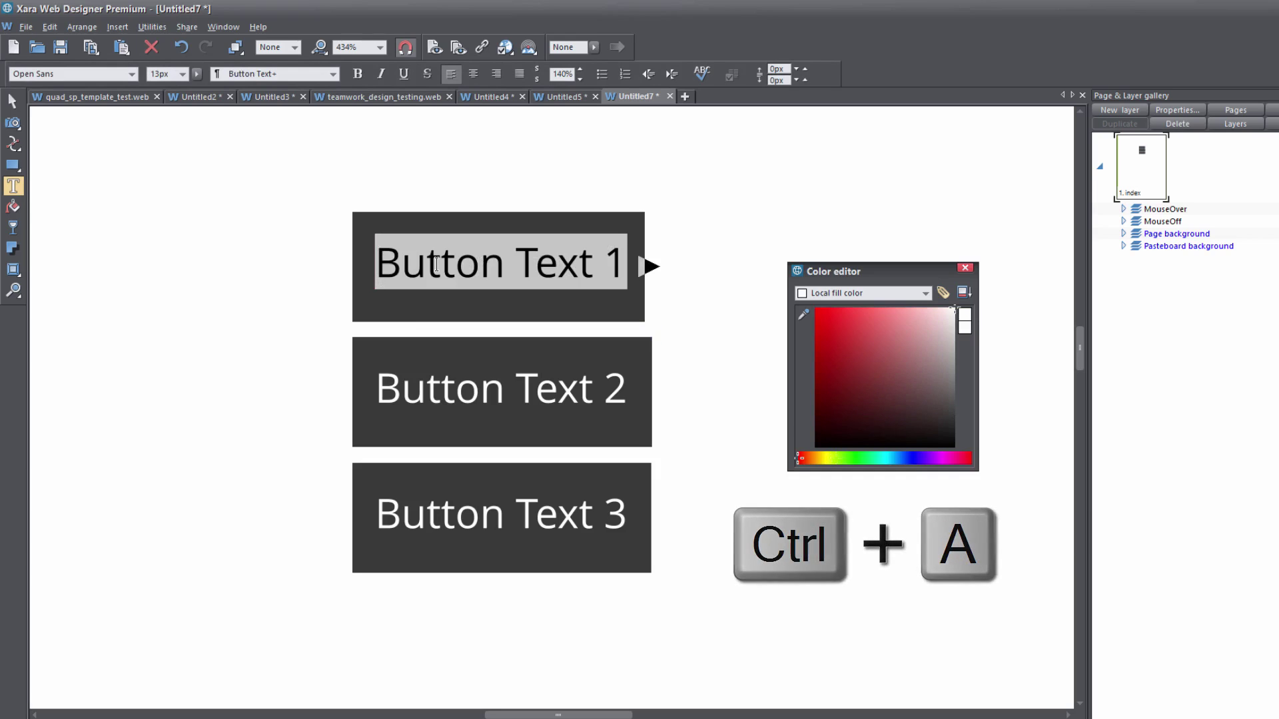
pyautogui.click(131, 74)
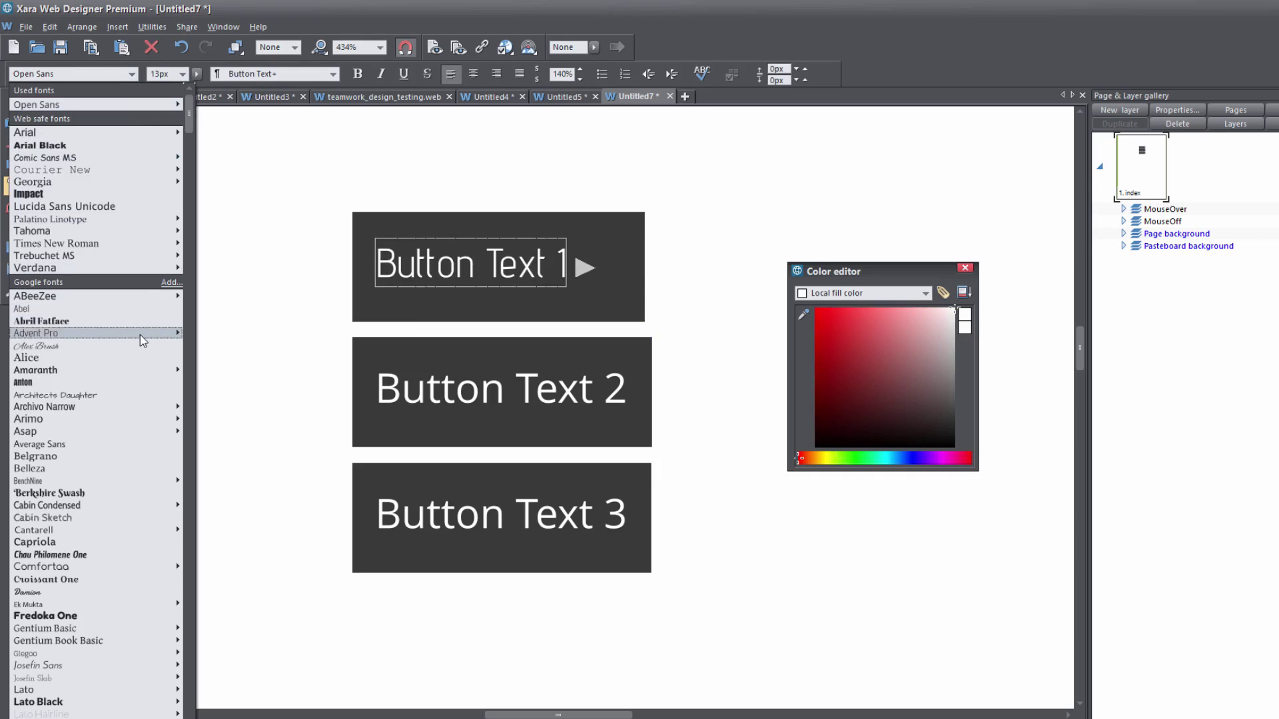
pyautogui.moveTo(140, 335)
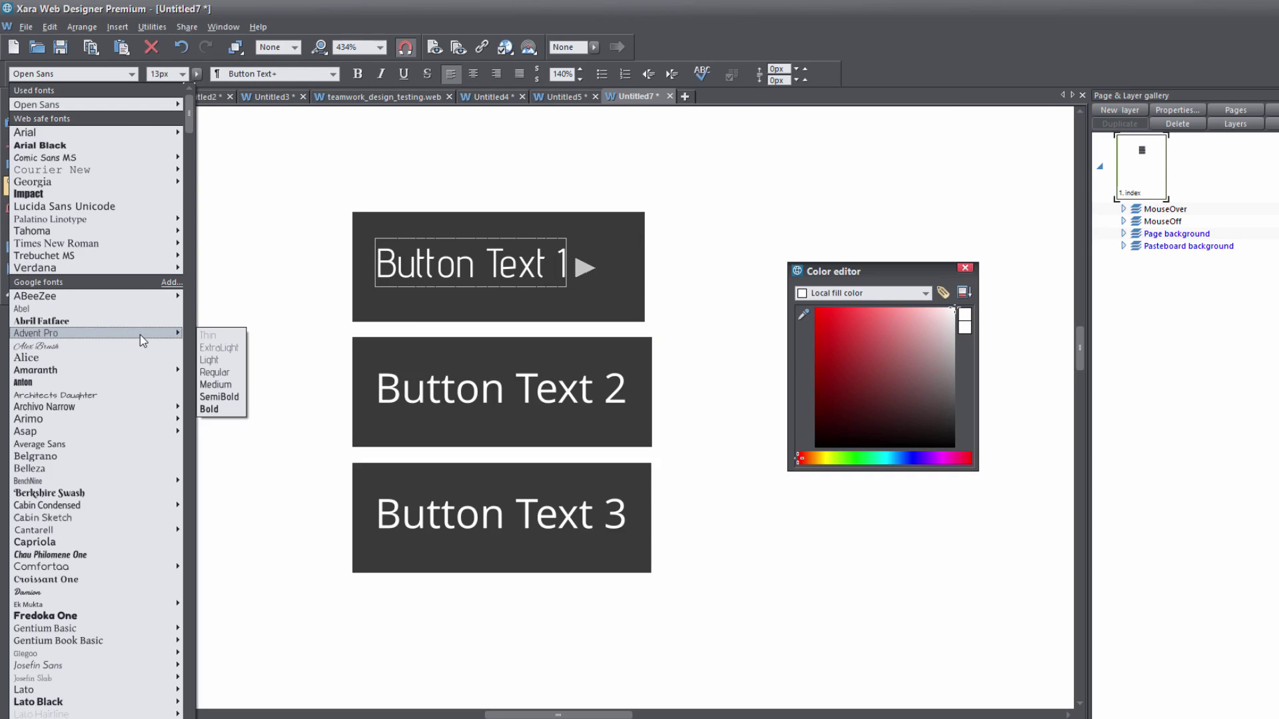
pyautogui.click(140, 335)
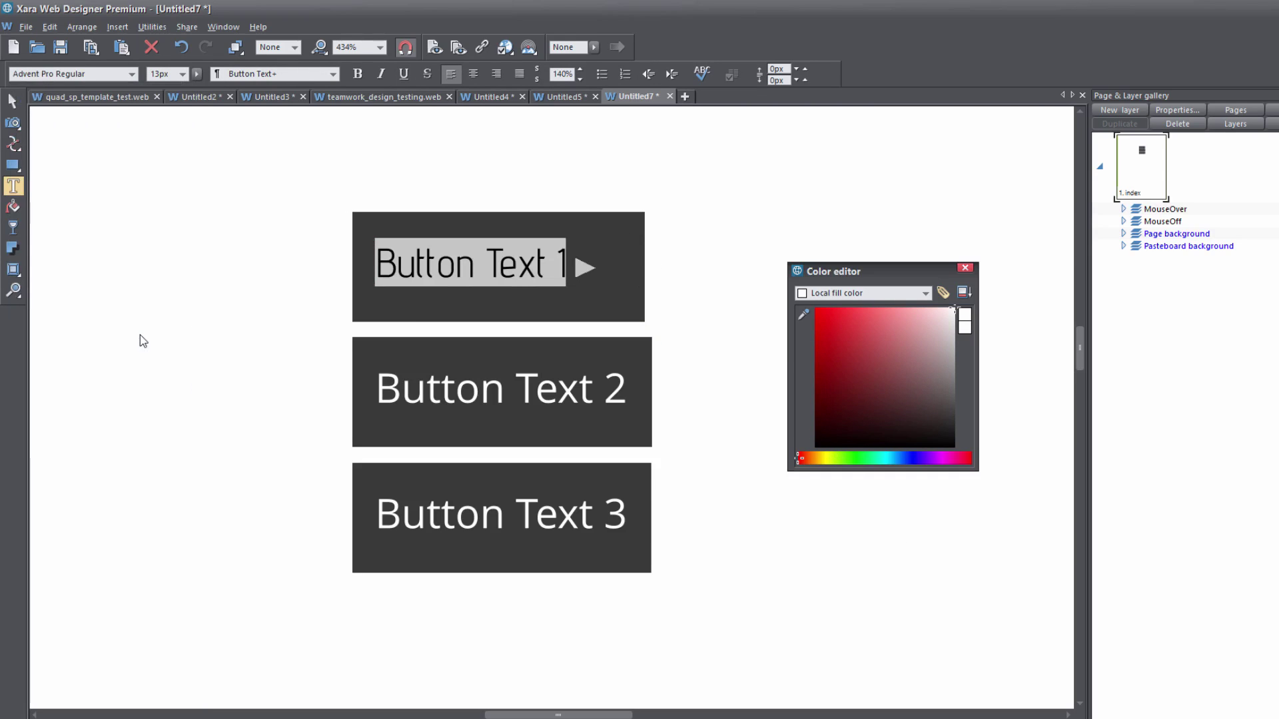
pyautogui.hotkey('ctrl', 'c')
# - Paste the Advent Pro styling onto the second and third button labels
pyautogui.click(410, 390)
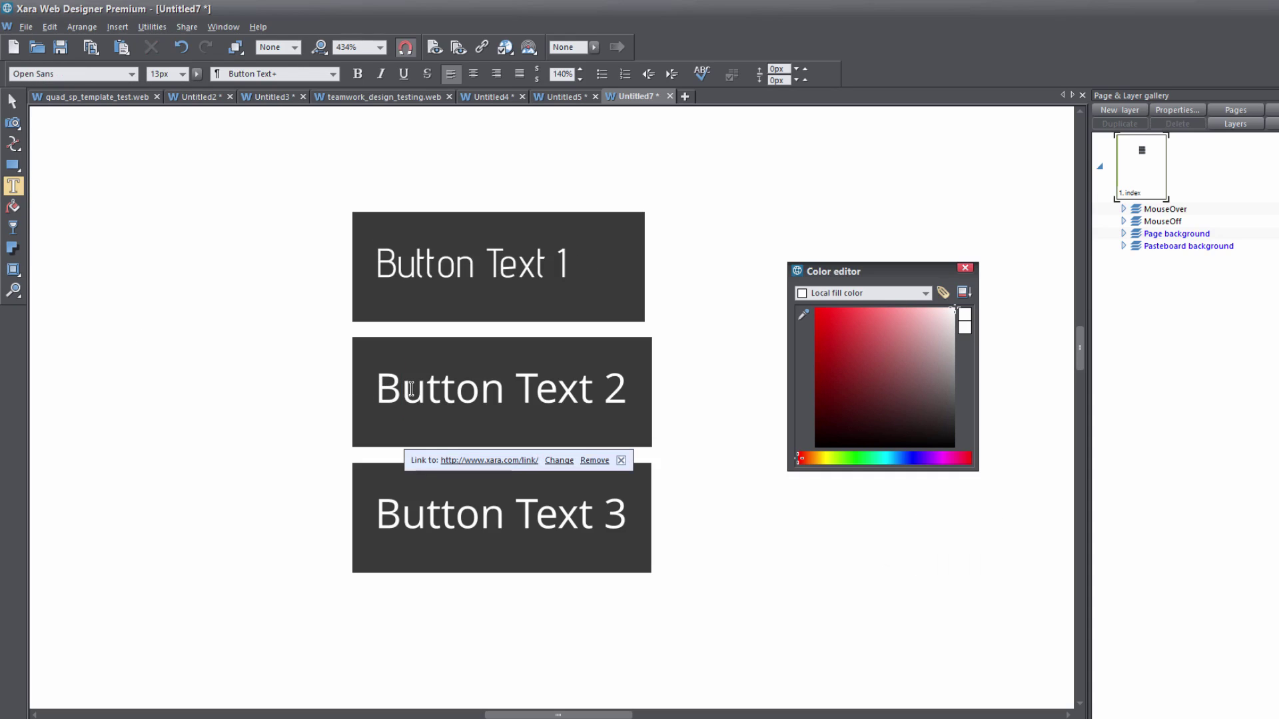
pyautogui.hotkey('ctrl', 'a')
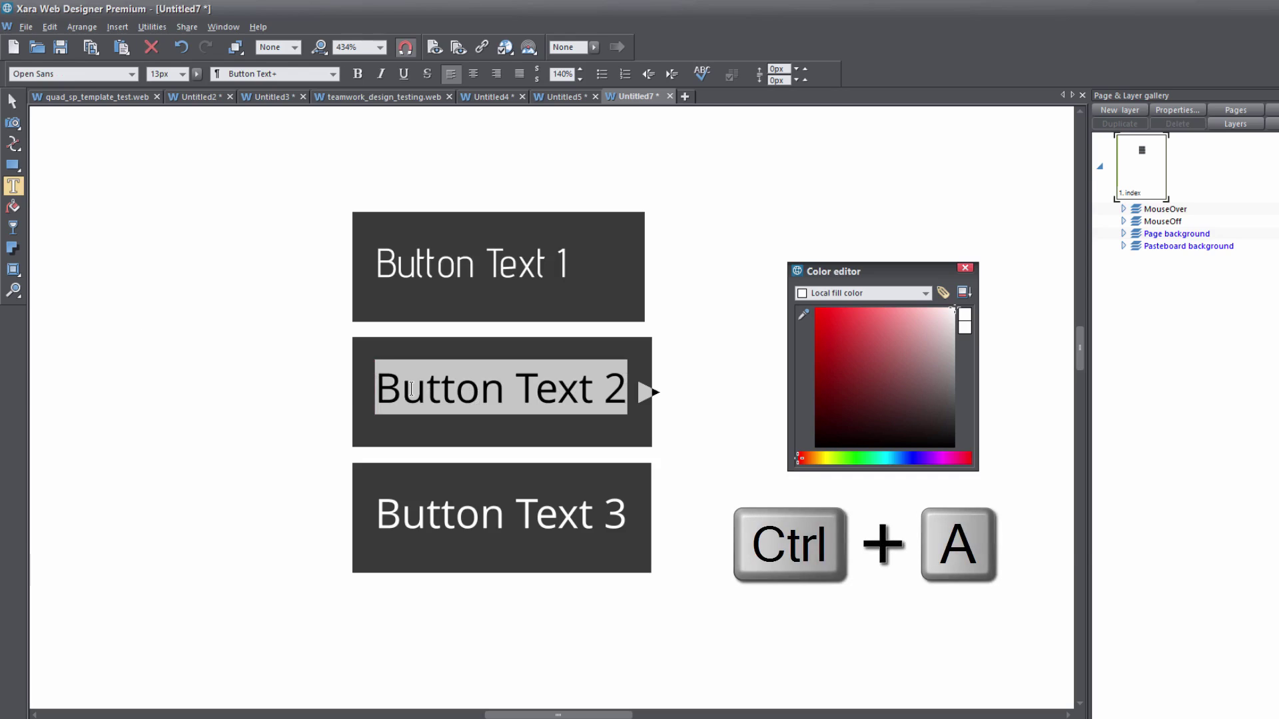
pyautogui.hotkey('ctrl', 'shift', 'a')
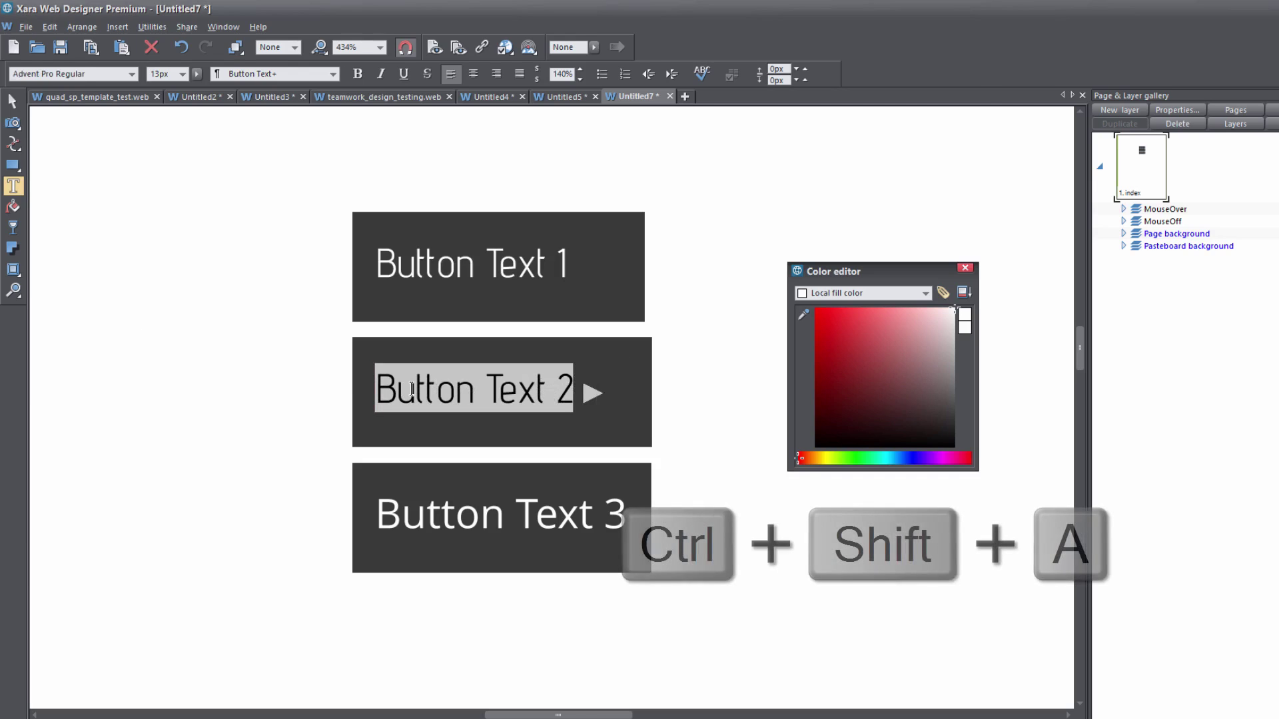
pyautogui.click(431, 513)
pyautogui.hotkey('ctrl', 'a')
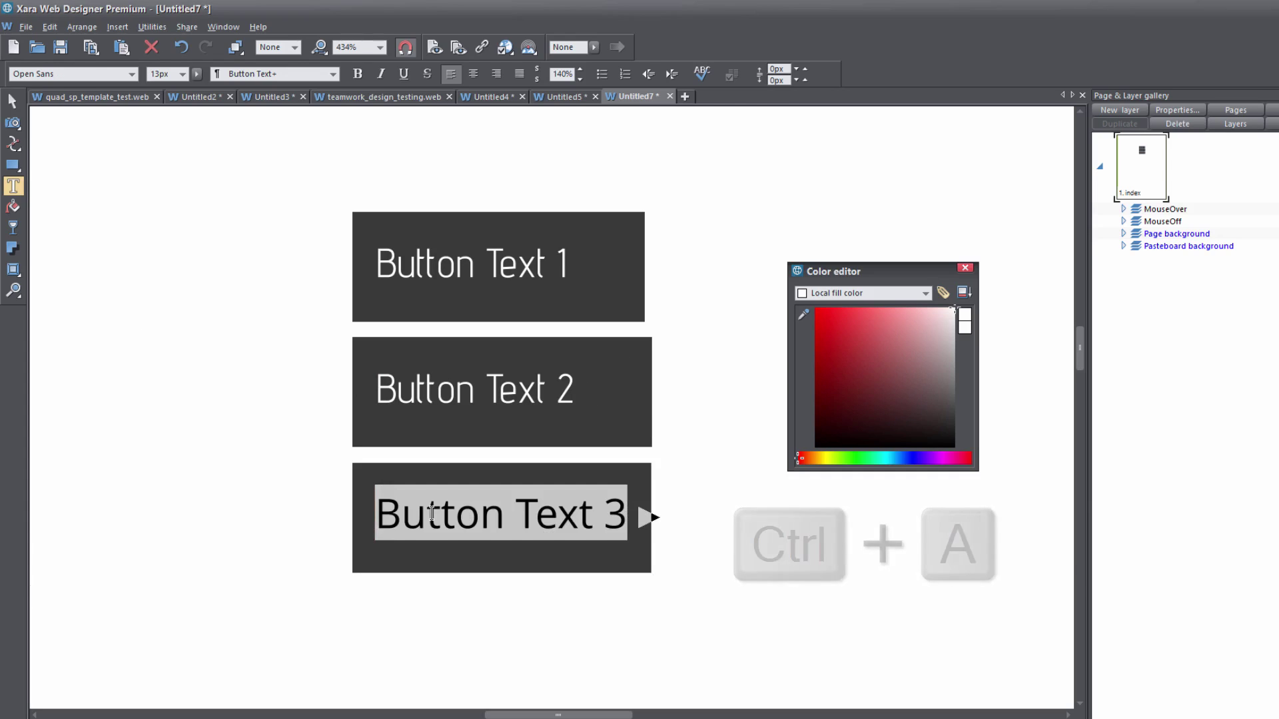
pyautogui.hotkey('ctrl', 'shift', 'a')
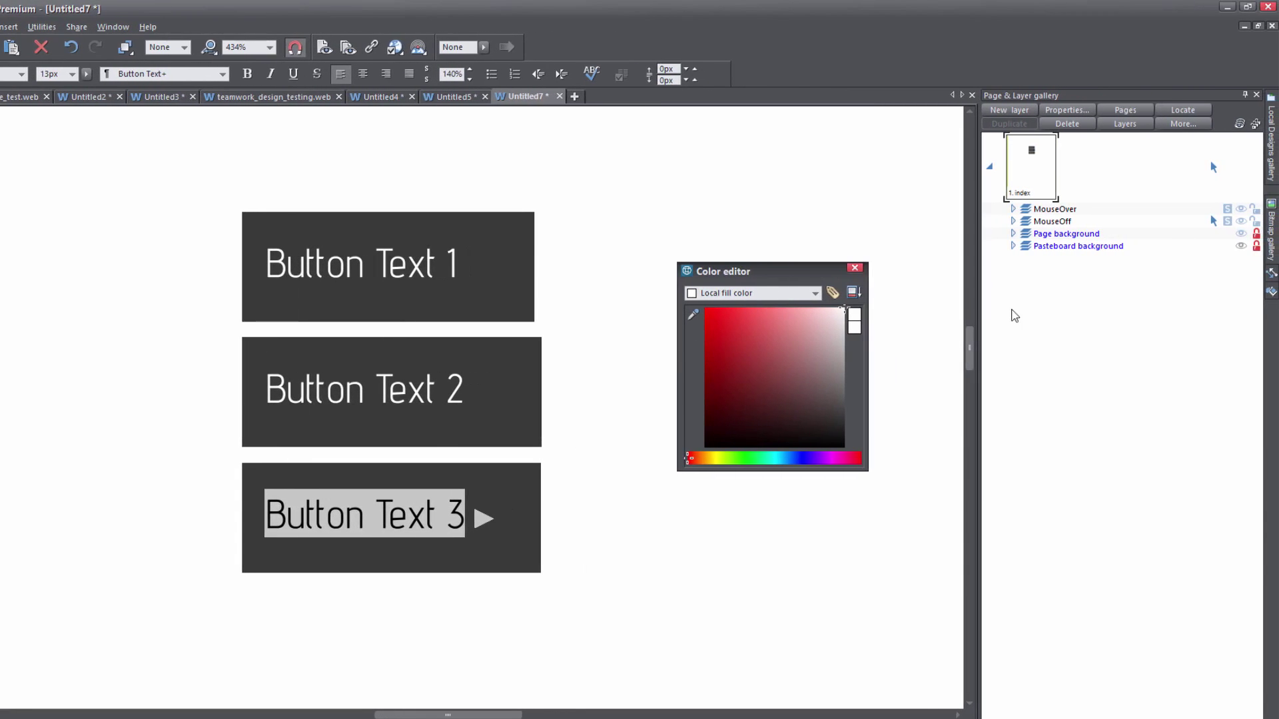
pyautogui.click(1240, 211)
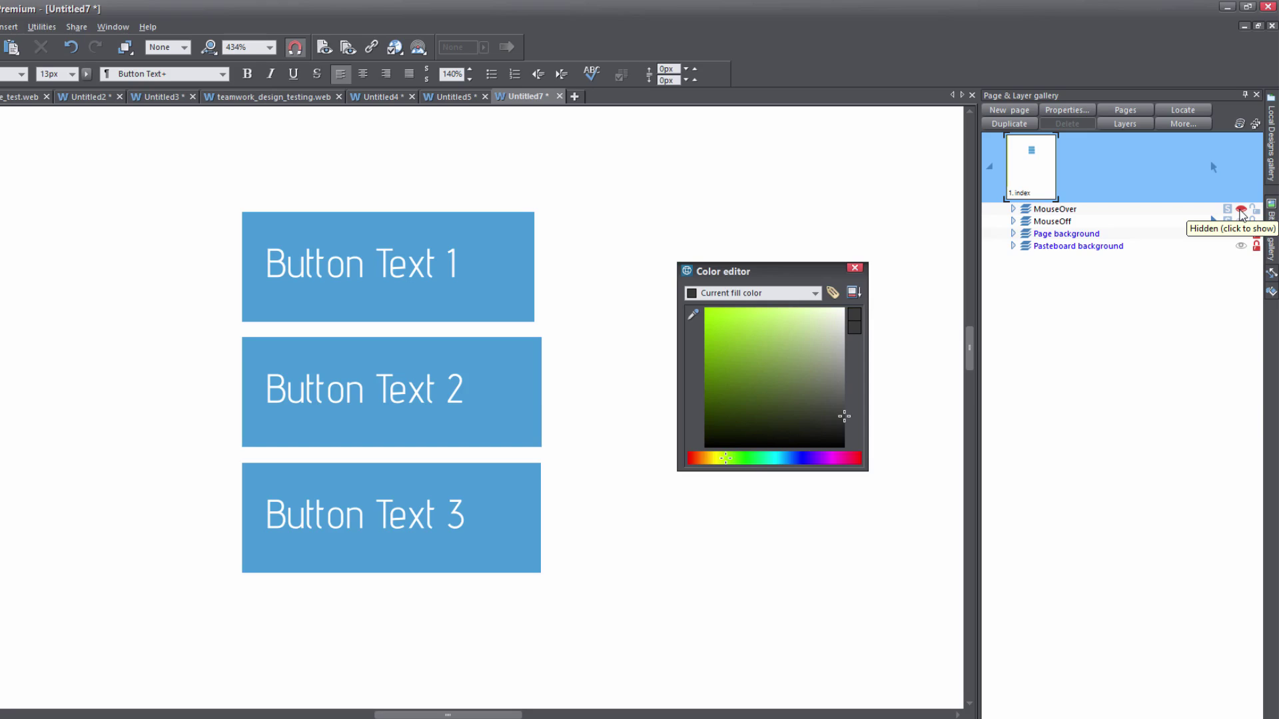
pyautogui.click(1241, 211)
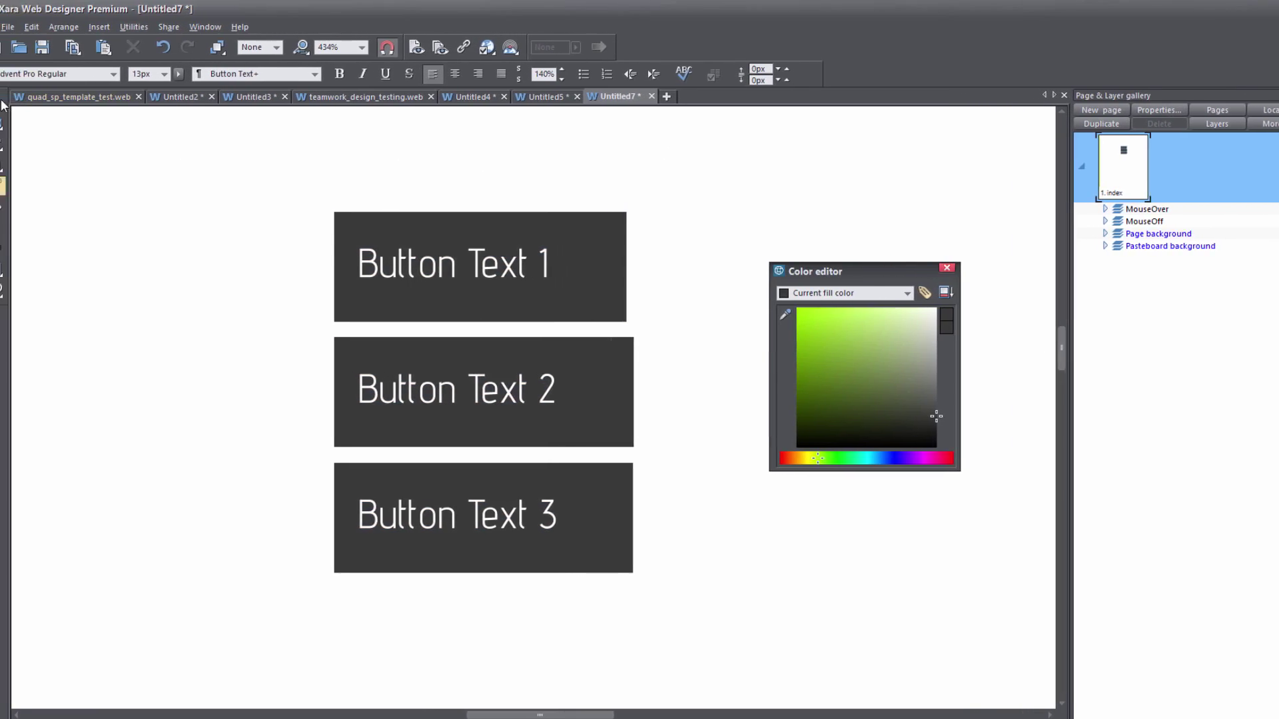
pyautogui.click(4, 103)
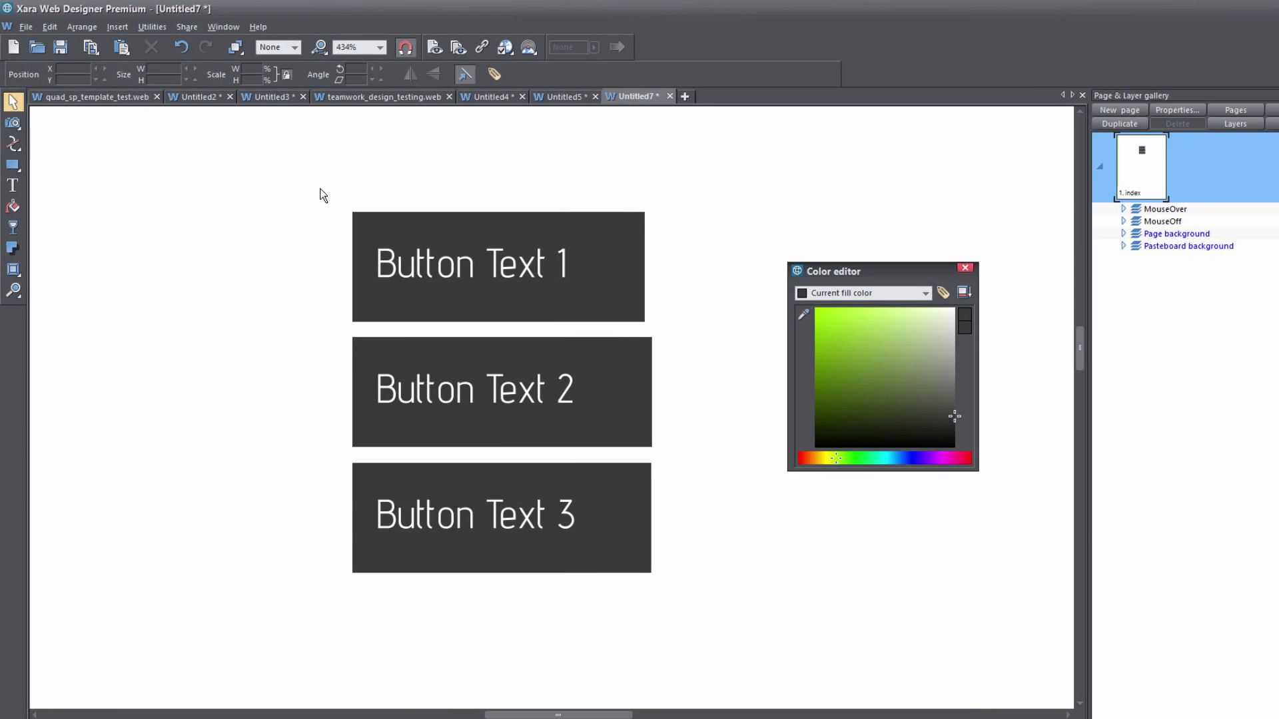
# - Make the three buttons a navigation bar with all buttons the same, then preview in browser
pyautogui.moveTo(323, 195); pyautogui.dragTo(576, 426)
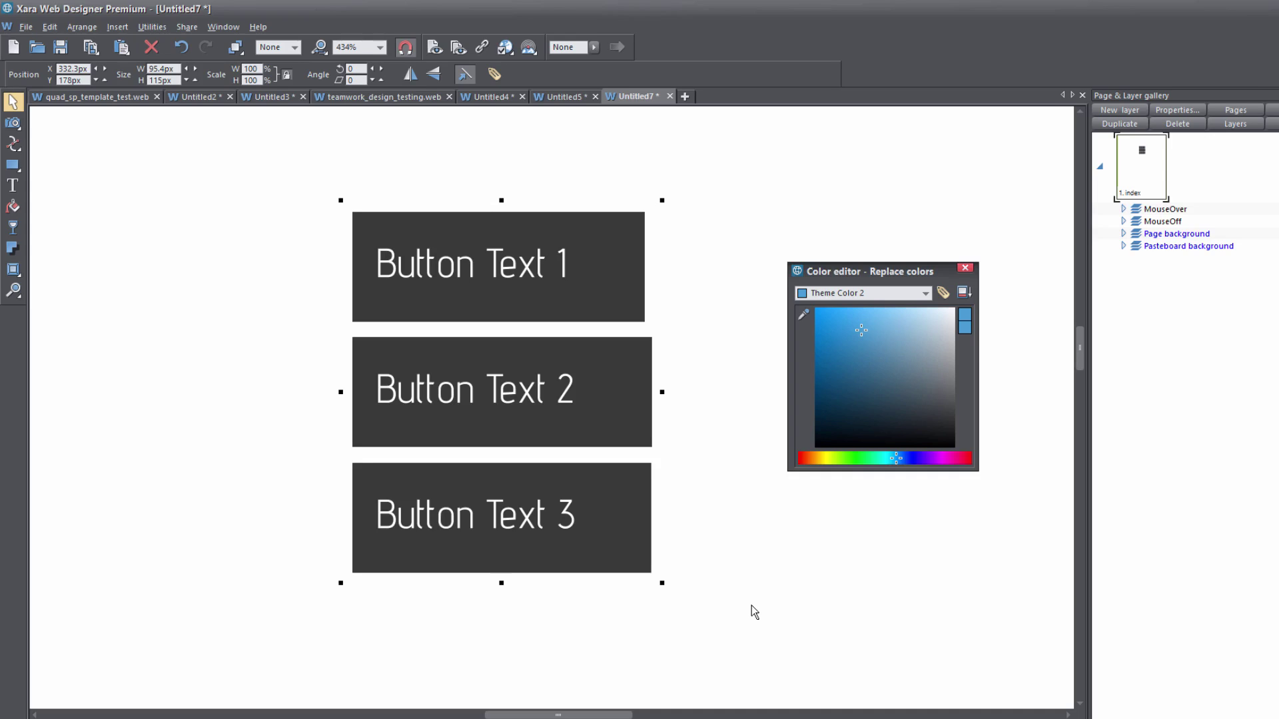
pyautogui.rightClick(567, 297)
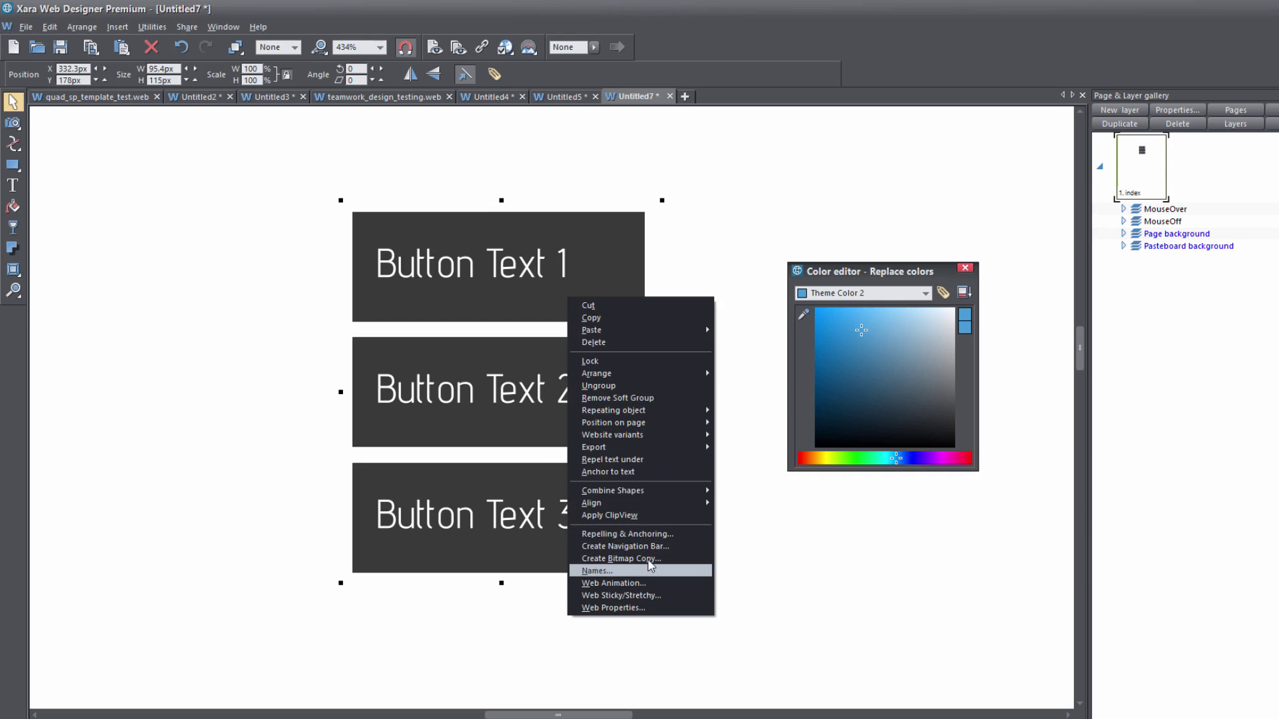
pyautogui.click(625, 546)
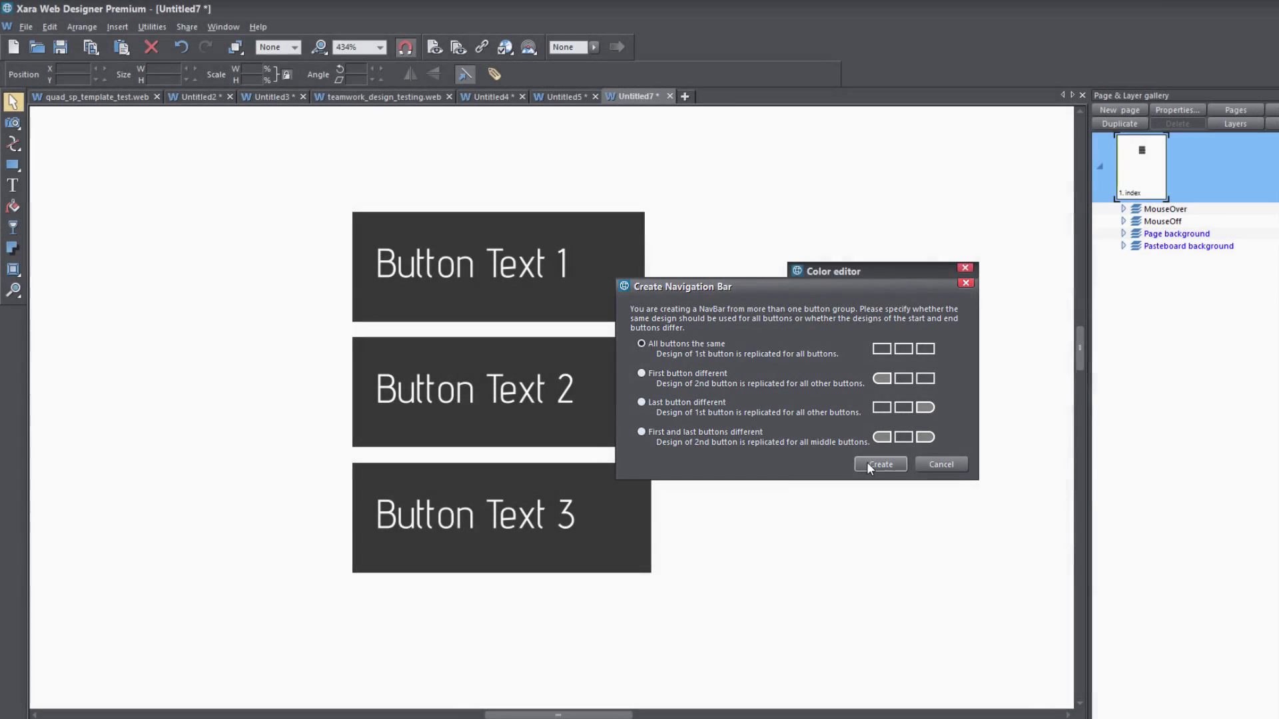
pyautogui.click(865, 462)
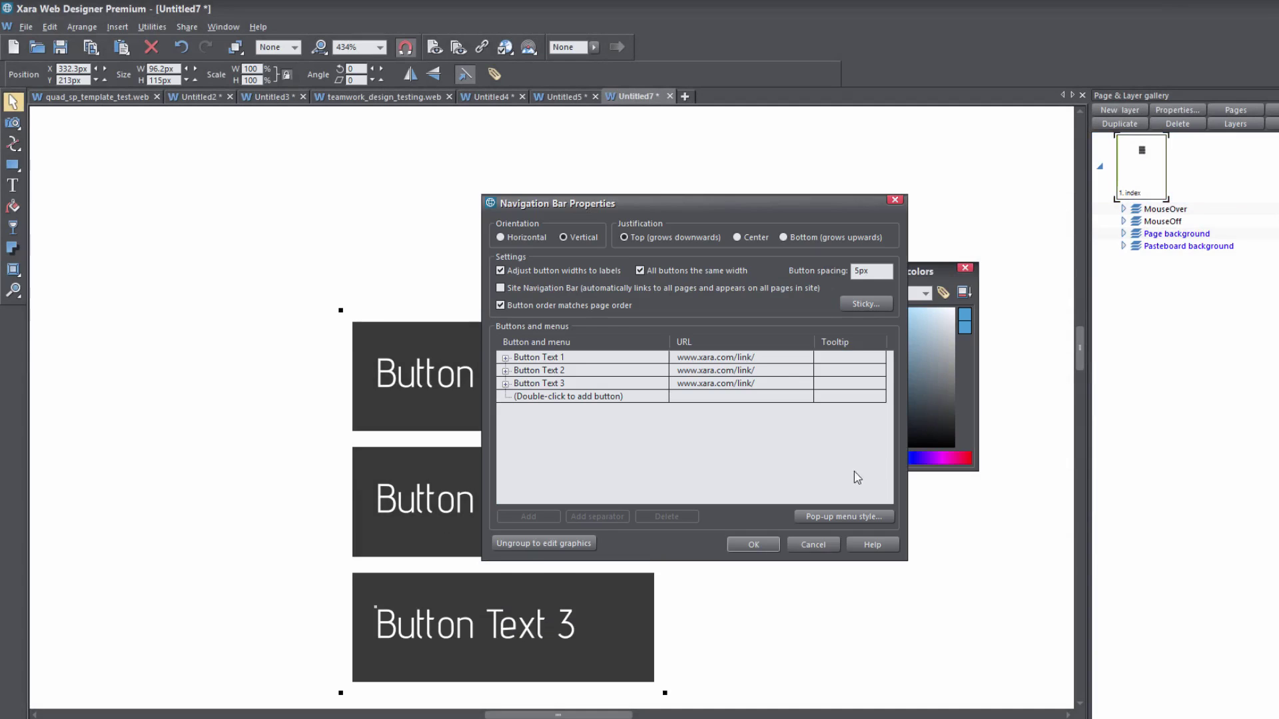
pyautogui.click(763, 544)
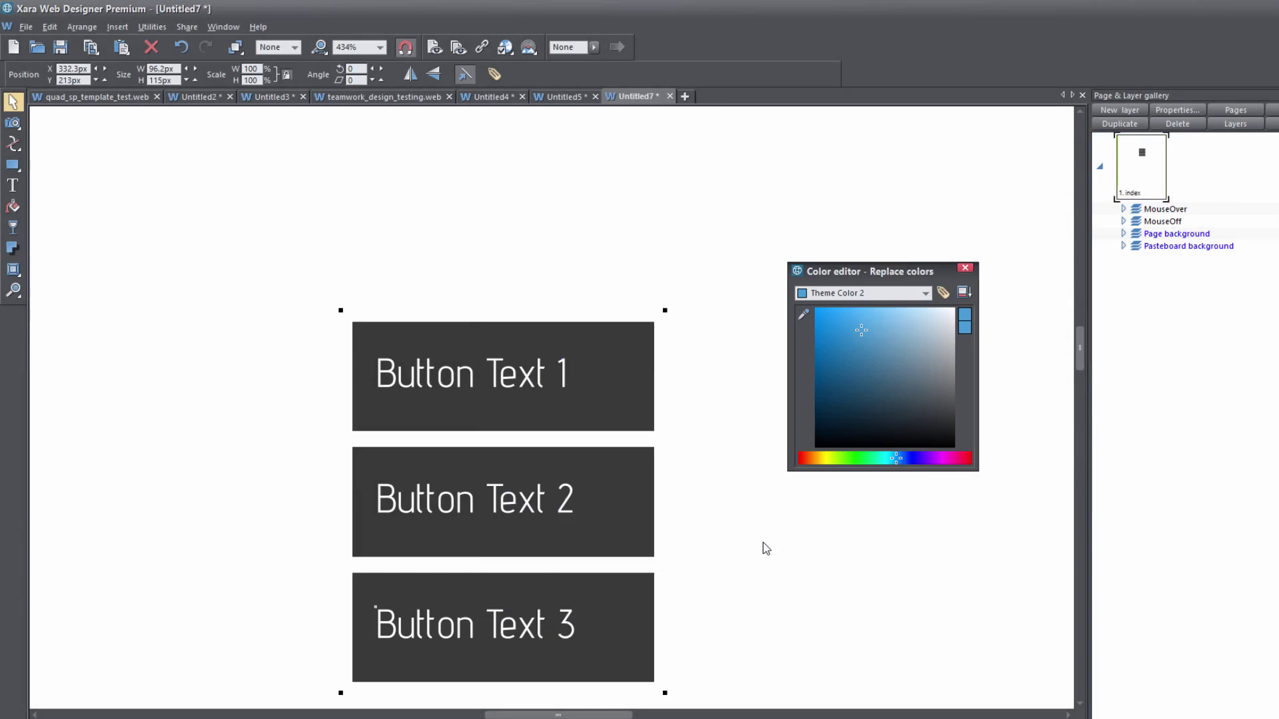
pyautogui.press('F5')
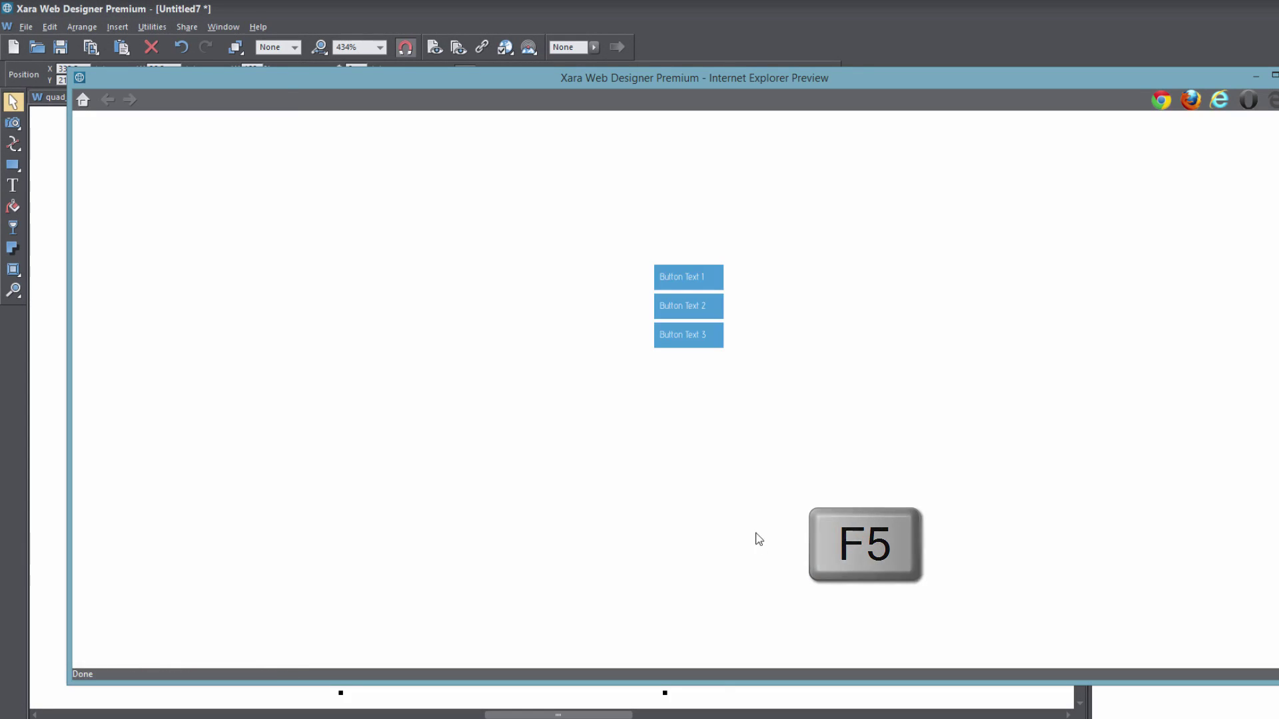